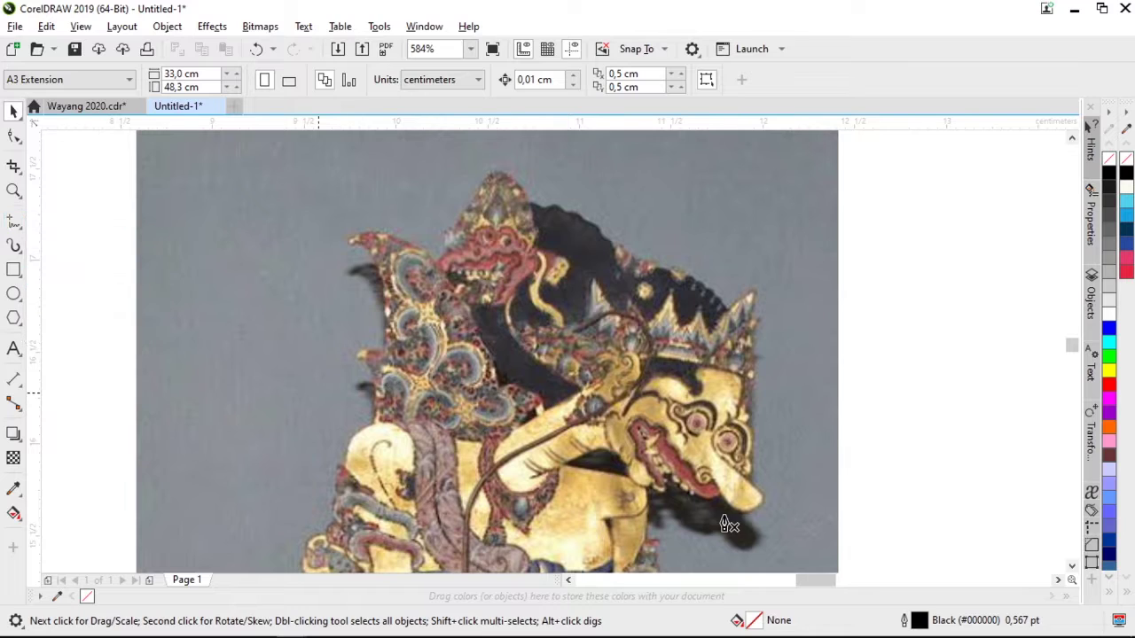
Start a Pen tool path beneath the puppet's snout and trace the scalloped edge of the upper jaw's teeth
scroll(725, 523, up, 5)
click(697, 433)
drag(592, 424, 525, 372)
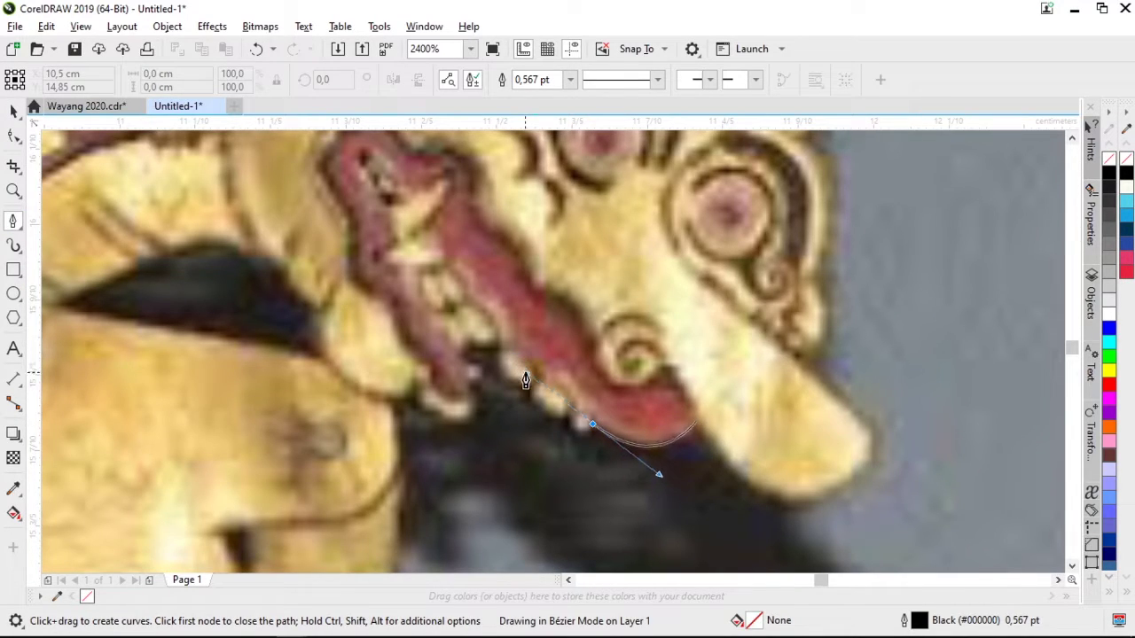
alt+click(593, 425)
drag(560, 405, 560, 406)
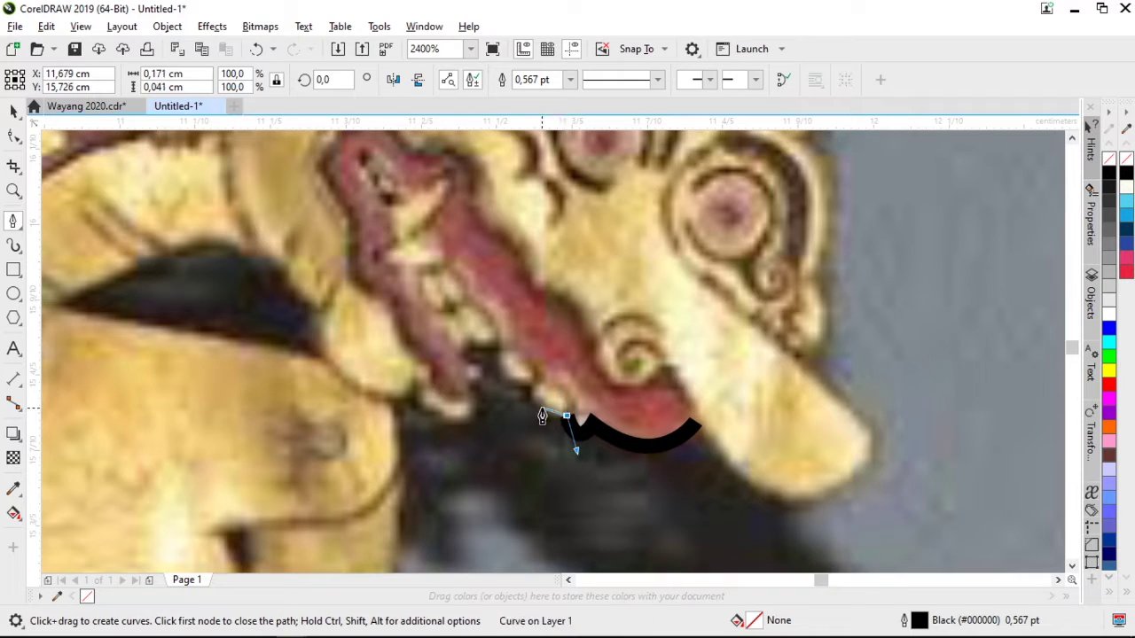
click(532, 386)
drag(505, 381, 493, 370)
click(502, 351)
click(471, 348)
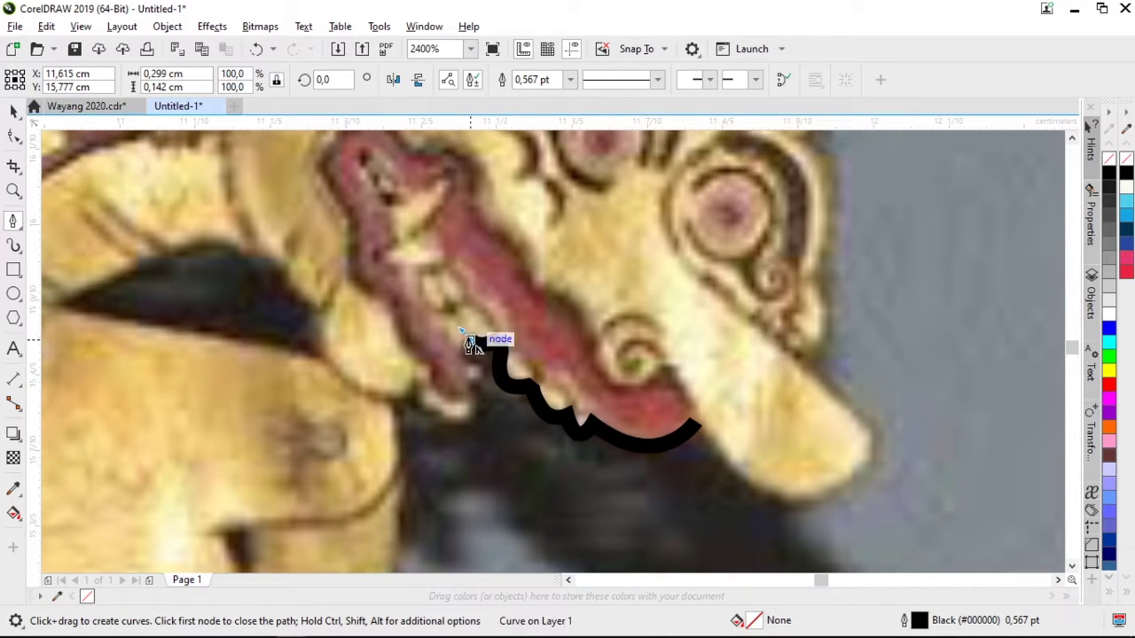
Continue the path around the lower jaw's tip and chin to the outer edge of the front shoulder
drag(451, 353, 450, 354)
scroll(470, 369, up, 1)
click(467, 356)
drag(497, 384, 441, 457)
click(473, 405)
scroll(471, 406, down, 1)
scroll(468, 442, up, 1)
drag(365, 358, 359, 309)
drag(307, 387, 277, 374)
scroll(397, 321, down, 1)
drag(363, 427, 361, 474)
alt+click(362, 428)
Set the path's outline width to Hairline and its outline colour to yellow
click(570, 79)
click(536, 108)
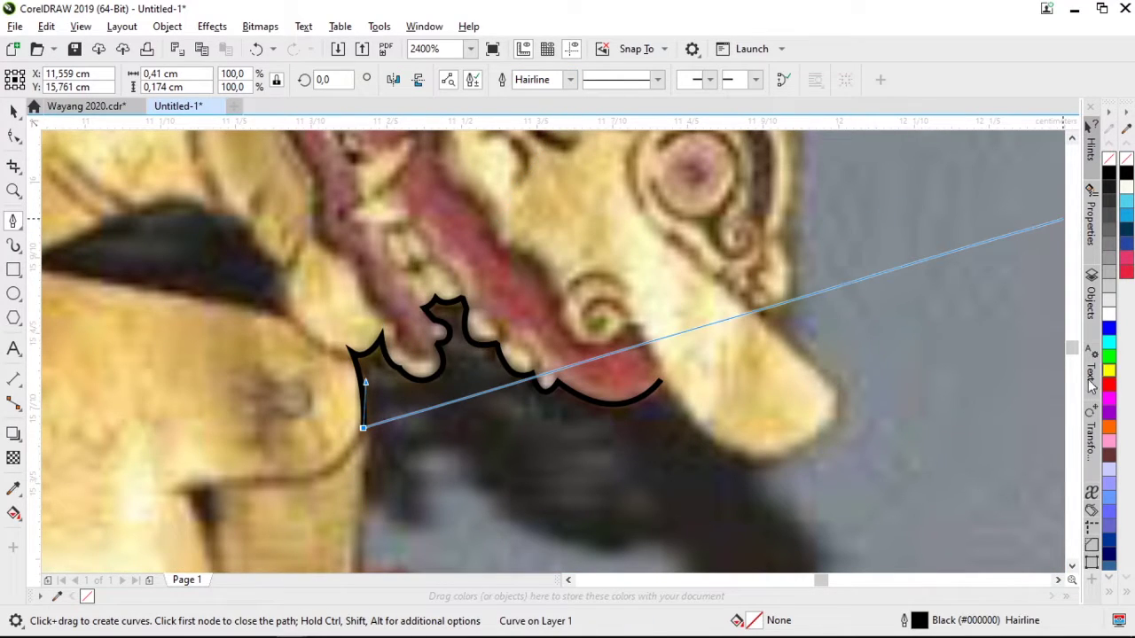
right_click(1107, 370)
Extend the outline down the front upper arm and around the first bumps of the armband ornament
scroll(537, 398, down, 1)
scroll(471, 449, up, 1)
click(462, 452)
scroll(524, 325, down, 1)
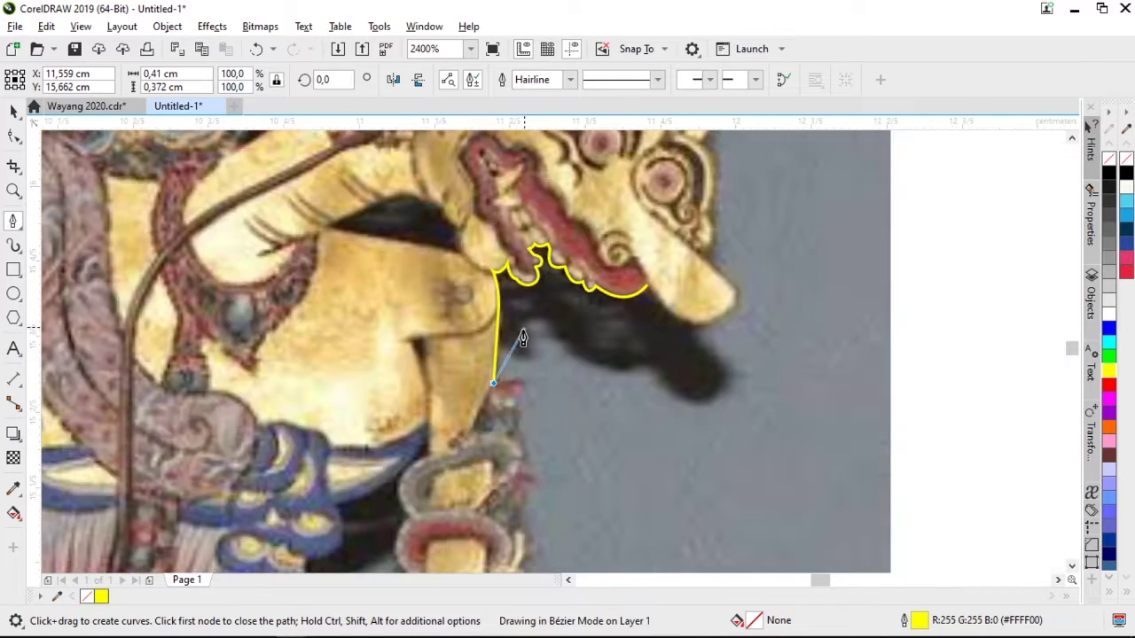
scroll(535, 321, up, 1)
click(529, 295)
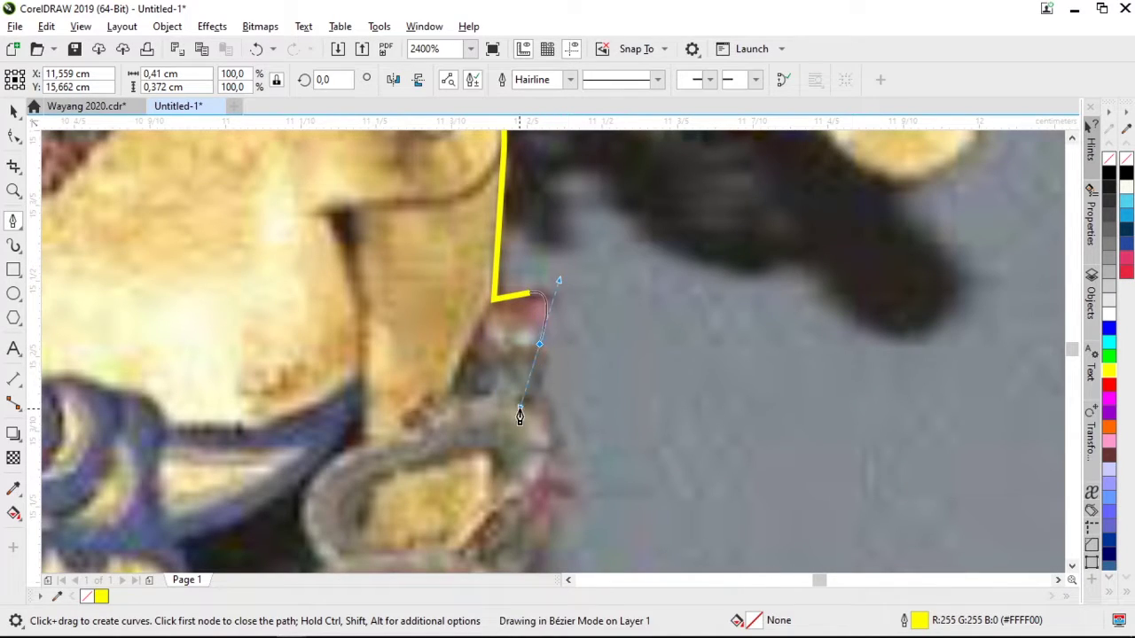
alt+click(539, 344)
drag(514, 406, 521, 444)
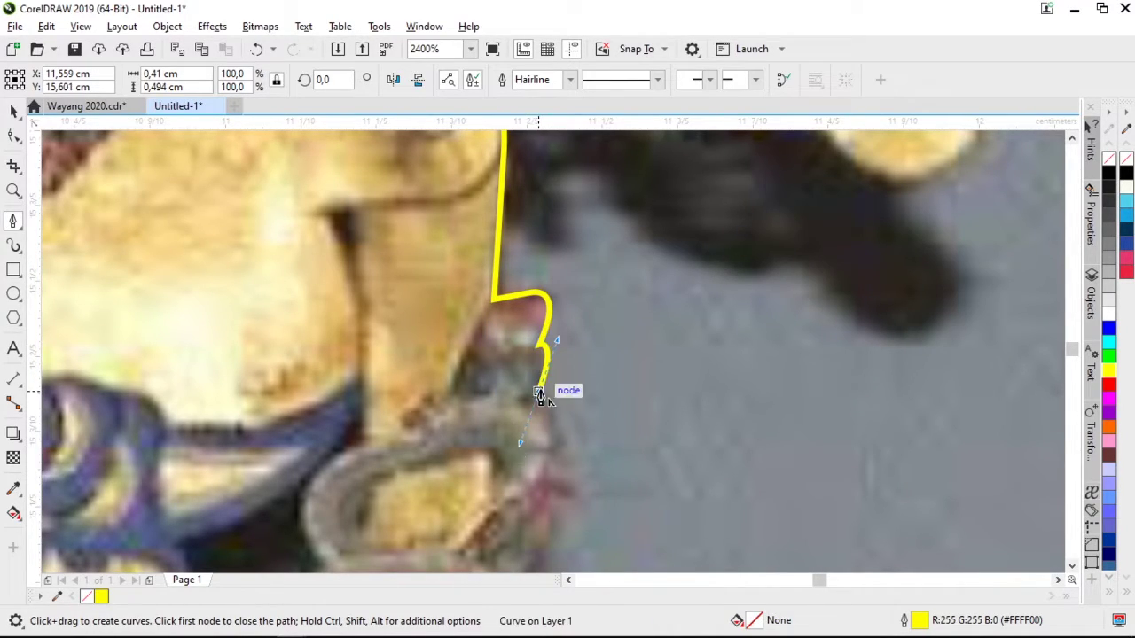
alt+click(539, 391)
drag(541, 379, 537, 343)
Trace the outer edge of the armband's middle ornament beside the coiled rings
scroll(537, 344, down, 2)
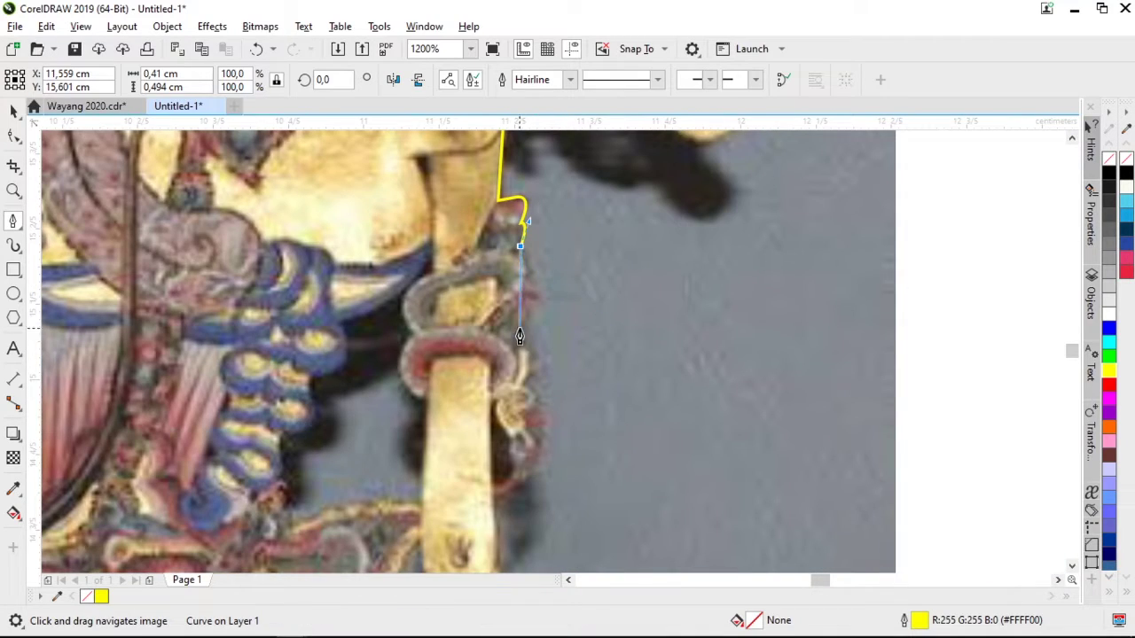
drag(532, 275, 503, 305)
alt+click(532, 275)
alt+click(526, 306)
drag(509, 348, 511, 350)
scroll(522, 355, up, 2)
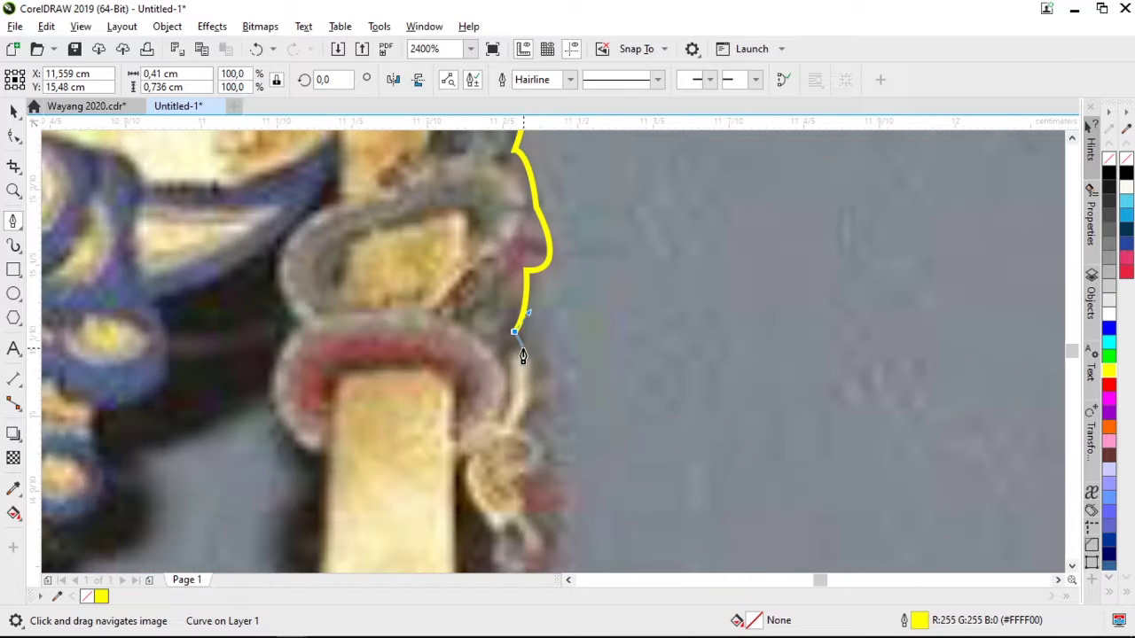
Trace the outline around the gold strip and knot below the armband's rings
drag(518, 426, 501, 452)
alt+click(519, 426)
scroll(543, 344, down, 1)
scroll(544, 453, up, 1)
scroll(548, 355, down, 1)
scroll(550, 321, up, 1)
drag(539, 284, 549, 301)
scroll(633, 296, down, 2)
scroll(597, 321, up, 2)
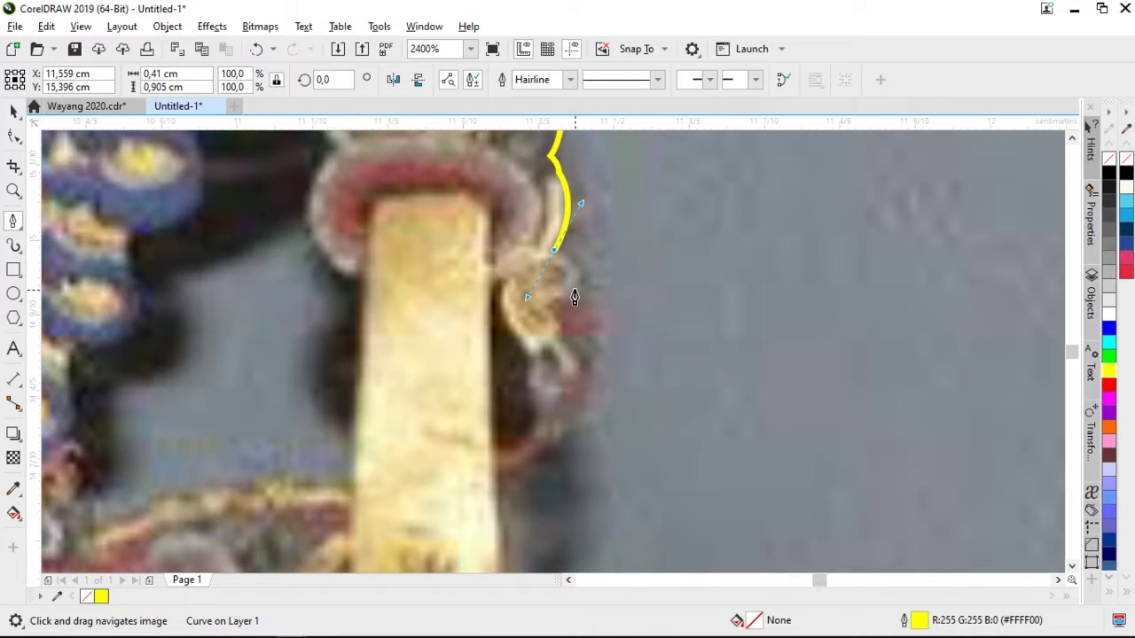
drag(564, 303, 522, 343)
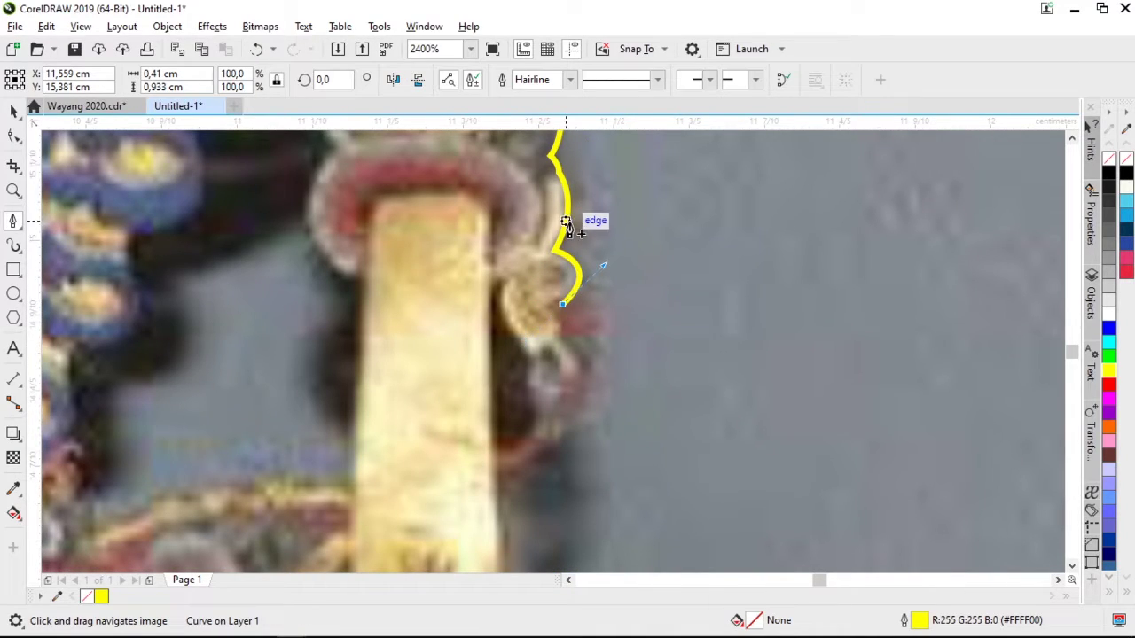
Trace around the armband's lowest red ornament and back to the front arm's outer edge
scroll(566, 220, down, 1)
scroll(578, 321, up, 1)
drag(595, 231, 593, 265)
drag(490, 369, 415, 359)
scroll(506, 390, down, 2)
scroll(514, 354, up, 2)
drag(513, 343, 506, 376)
Trace the long outer edge of the front forearm down to the wrist bracelet
scroll(539, 307, down, 2)
scroll(540, 307, up, 1)
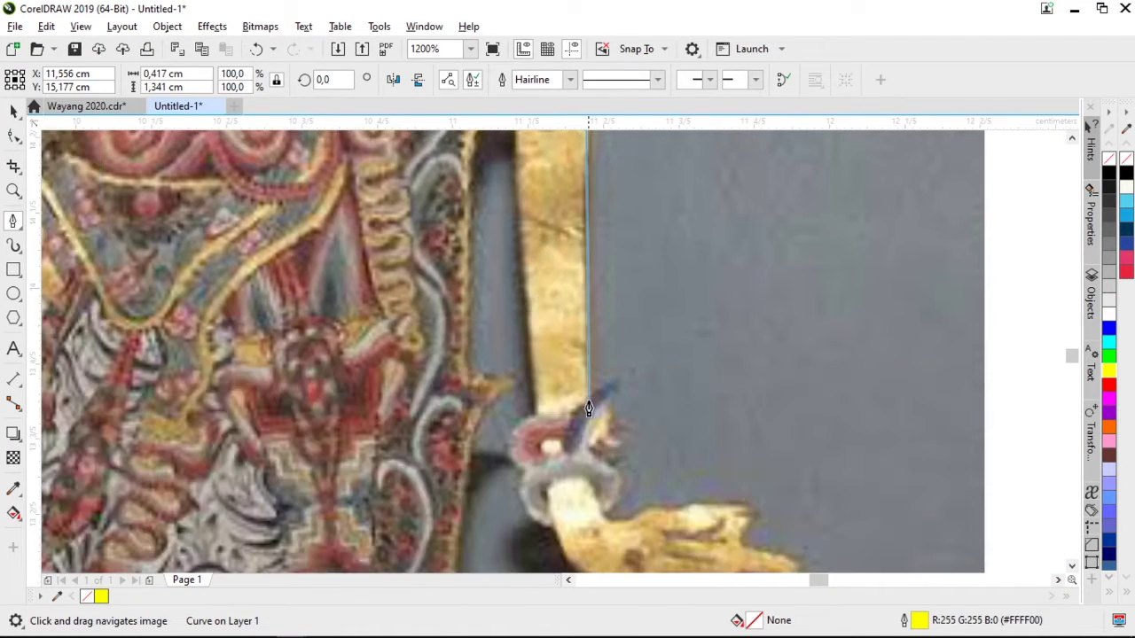
scroll(609, 347, up, 1)
click(592, 353)
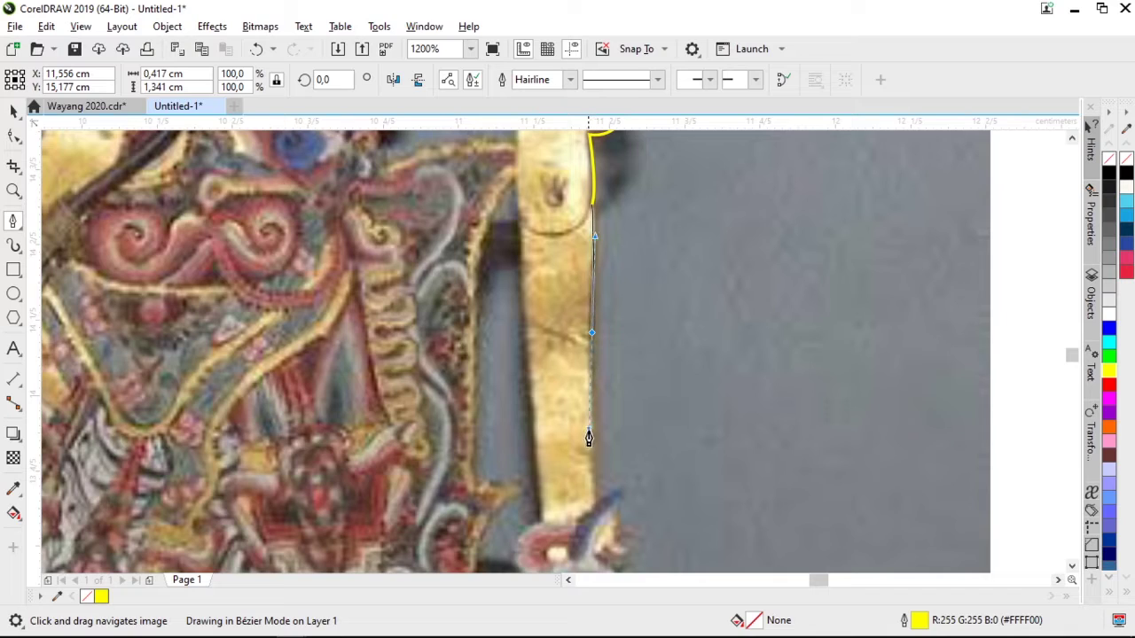
drag(586, 447, 586, 437)
click(593, 513)
Trace the pointed ornaments along the outer side of the front wrist bracelet
scroll(594, 512, up, 1)
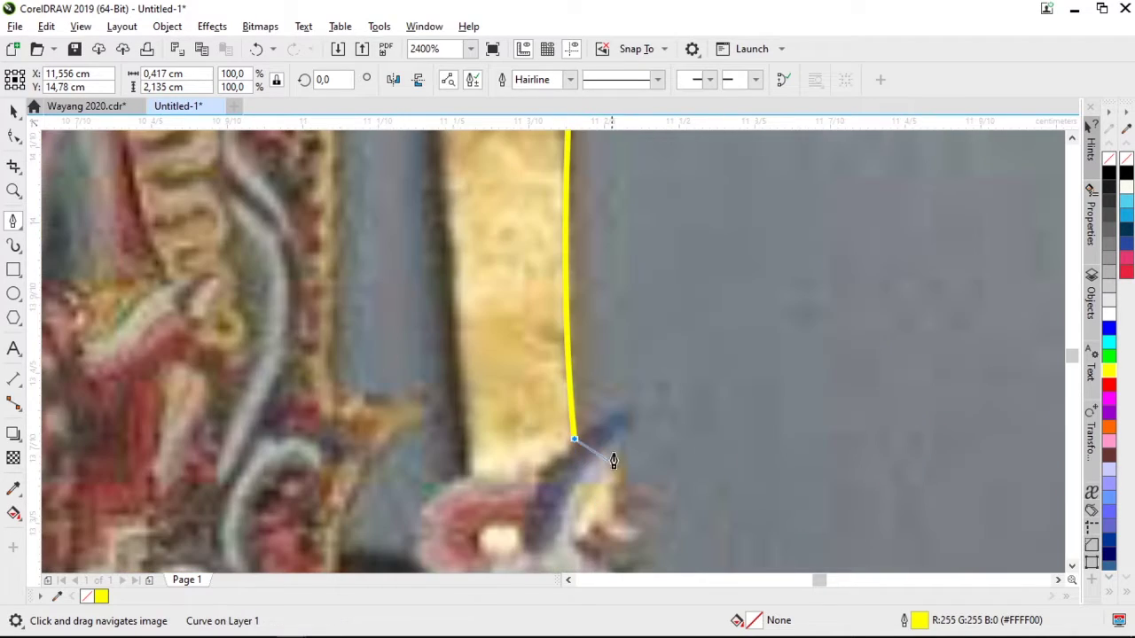
click(627, 483)
scroll(628, 479, down, 2)
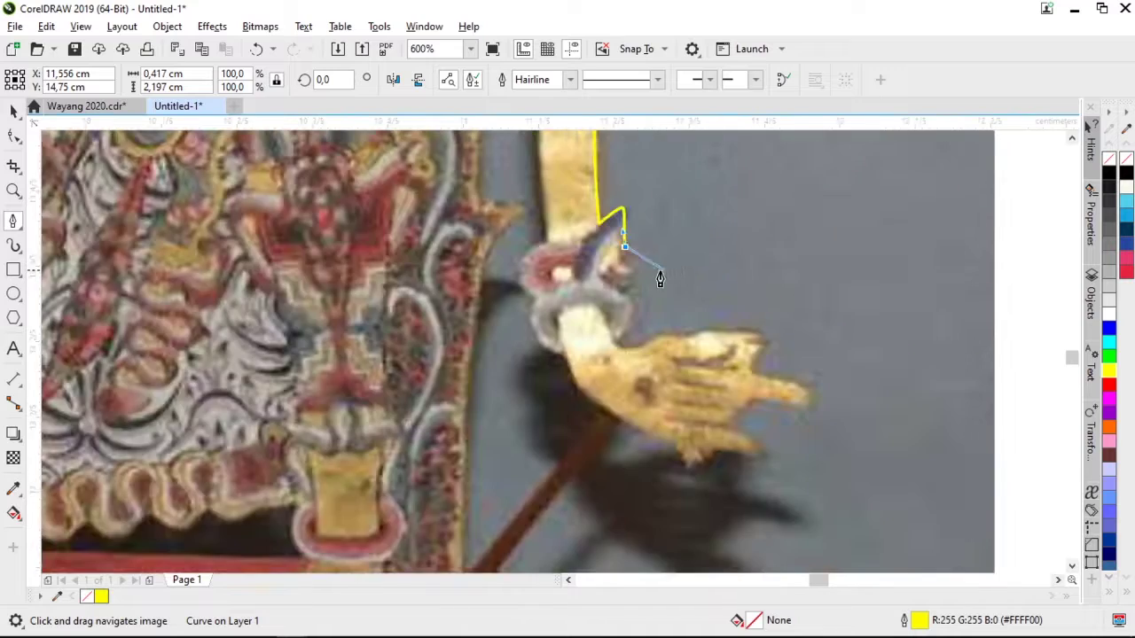
scroll(659, 279, up, 2)
drag(611, 280, 612, 295)
drag(585, 407, 568, 408)
key(ctrl+z)
drag(645, 327, 661, 345)
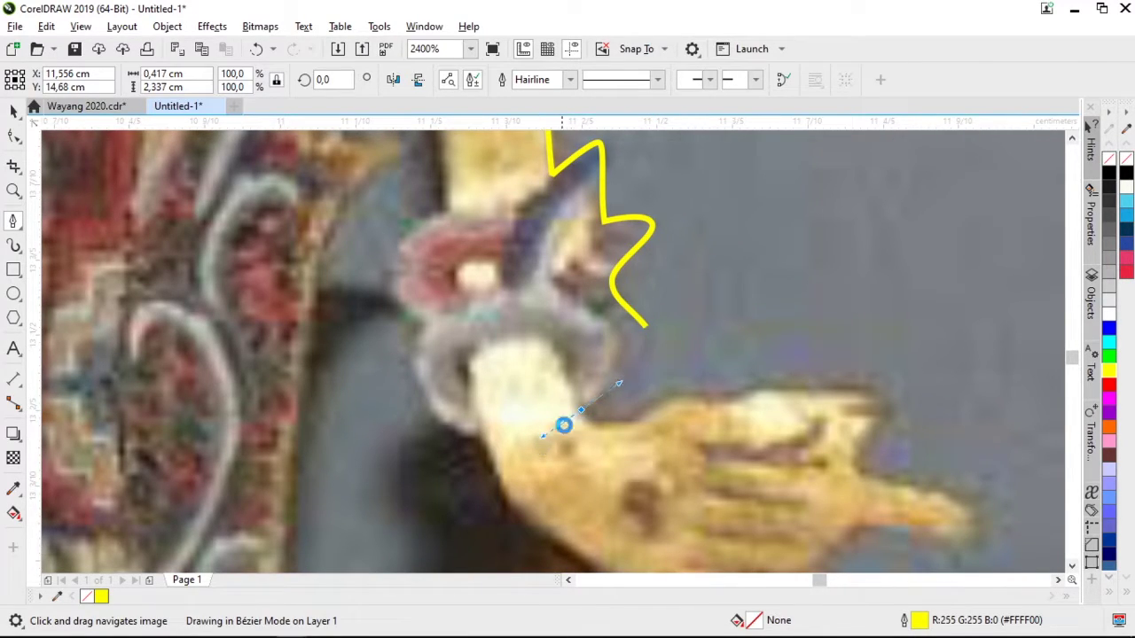
Extend the outline from the bracelet along the front hand's upper edge and around the uppermost fingertip
drag(563, 426, 566, 423)
scroll(544, 388, down, 2)
scroll(550, 372, up, 2)
drag(605, 361, 741, 327)
click(819, 337)
drag(786, 412, 820, 443)
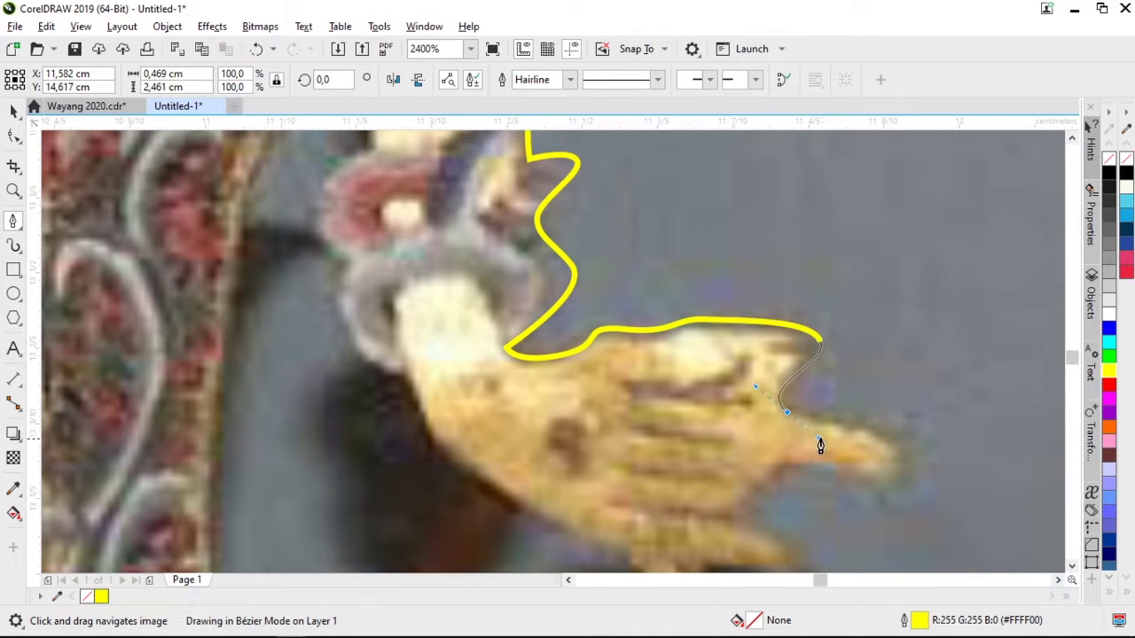
Trace around the front hand's long extended finger and the lower finger beneath it
scroll(837, 360, down, 2)
scroll(851, 395, up, 2)
drag(861, 352, 856, 393)
drag(773, 358, 721, 359)
click(718, 374)
drag(671, 412, 654, 412)
drag(756, 457, 746, 479)
drag(666, 462, 633, 454)
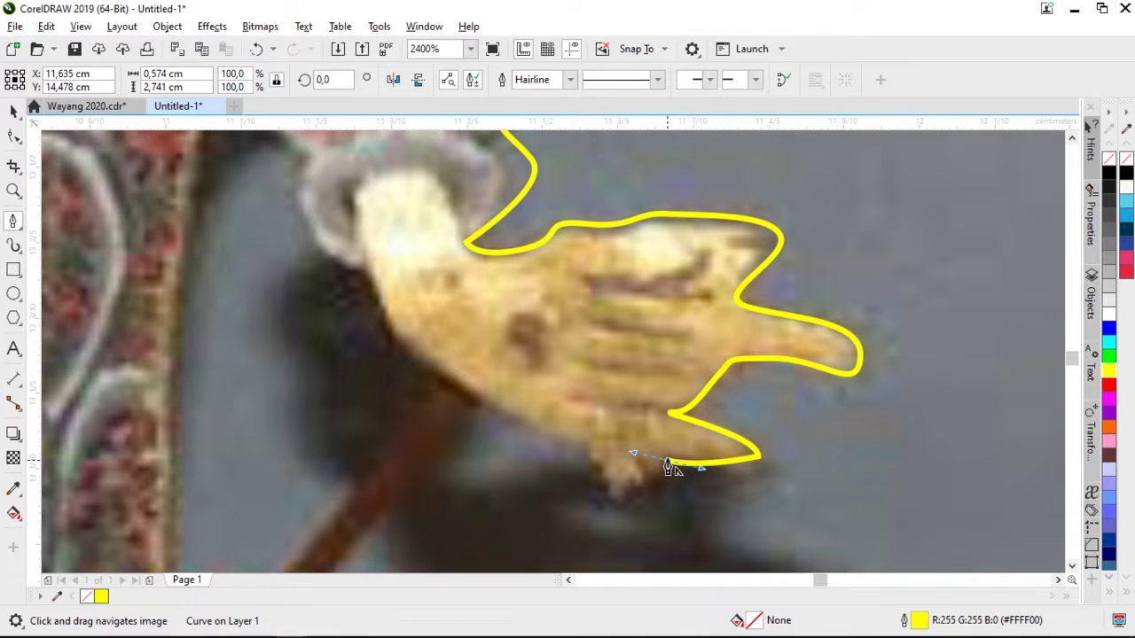
Trace around the front hand's lowest fingertip and along its underside to the control rod
drag(601, 518, 576, 519)
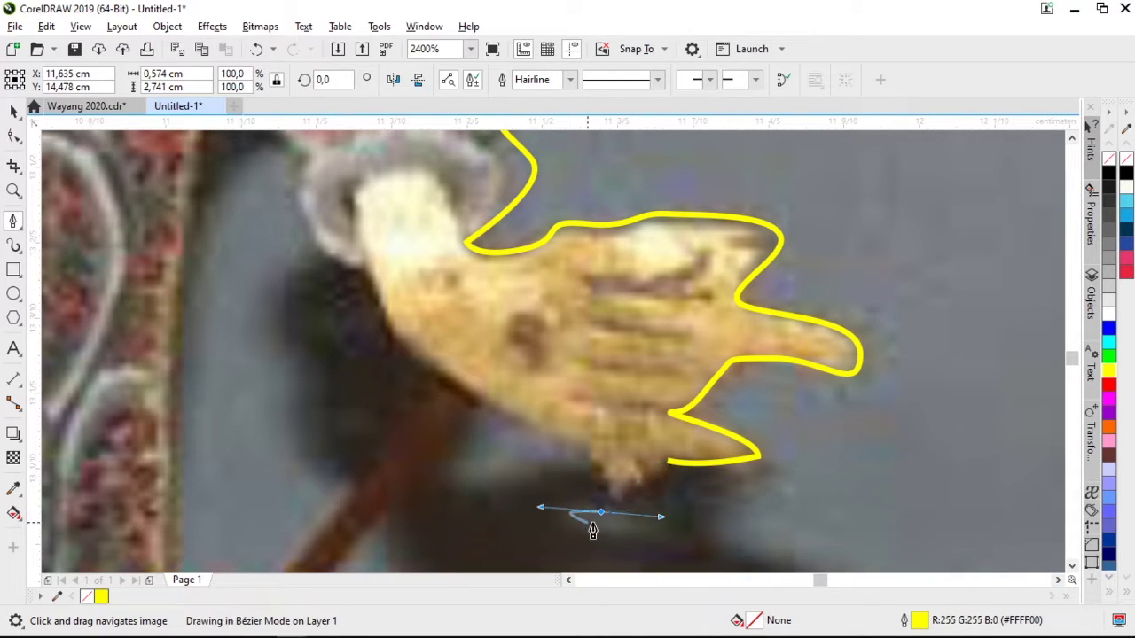
drag(587, 441, 587, 390)
drag(478, 399, 431, 364)
alt+click(479, 399)
scroll(517, 328, down, 2)
scroll(477, 430, up, 1)
click(413, 393)
Trace down the control rod, around the garment's gold bottom corner, and back onto the rod's edge
scroll(424, 413, up, 1)
drag(401, 414, 381, 439)
alt+click(402, 414)
scroll(537, 316, down, 2)
scroll(504, 359, up, 2)
drag(523, 362, 355, 477)
click(402, 413)
scroll(507, 288, down, 1)
alt+click(386, 424)
scroll(494, 271, down, 1)
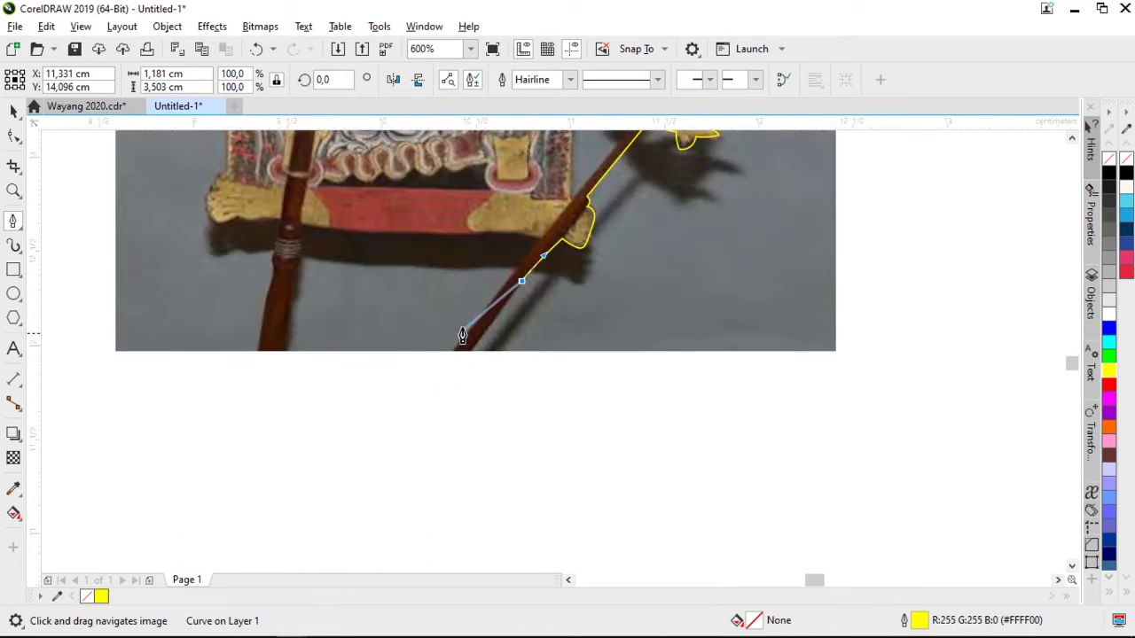
Outline the control rod's lower end across the photo's bottom edge and back up to the garment hem
scroll(458, 335, up, 2)
click(498, 414)
click(427, 414)
scroll(430, 415, down, 1)
scroll(524, 227, up, 1)
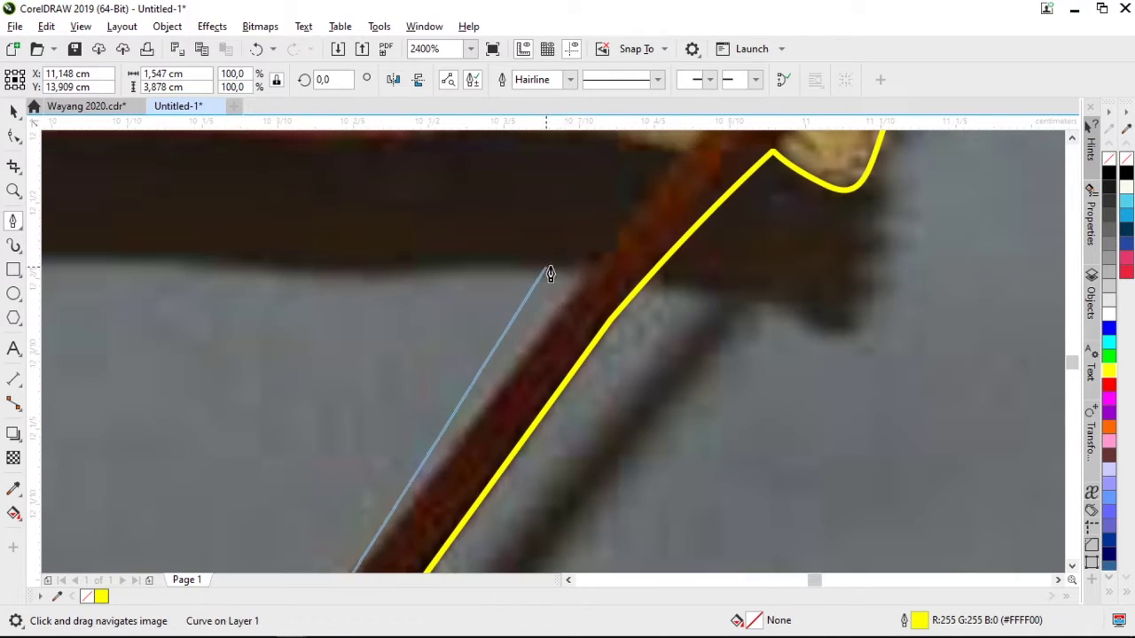
click(682, 153)
Trace the garment's bottom hem from the control rod across to the main handle
scroll(682, 177, down, 1)
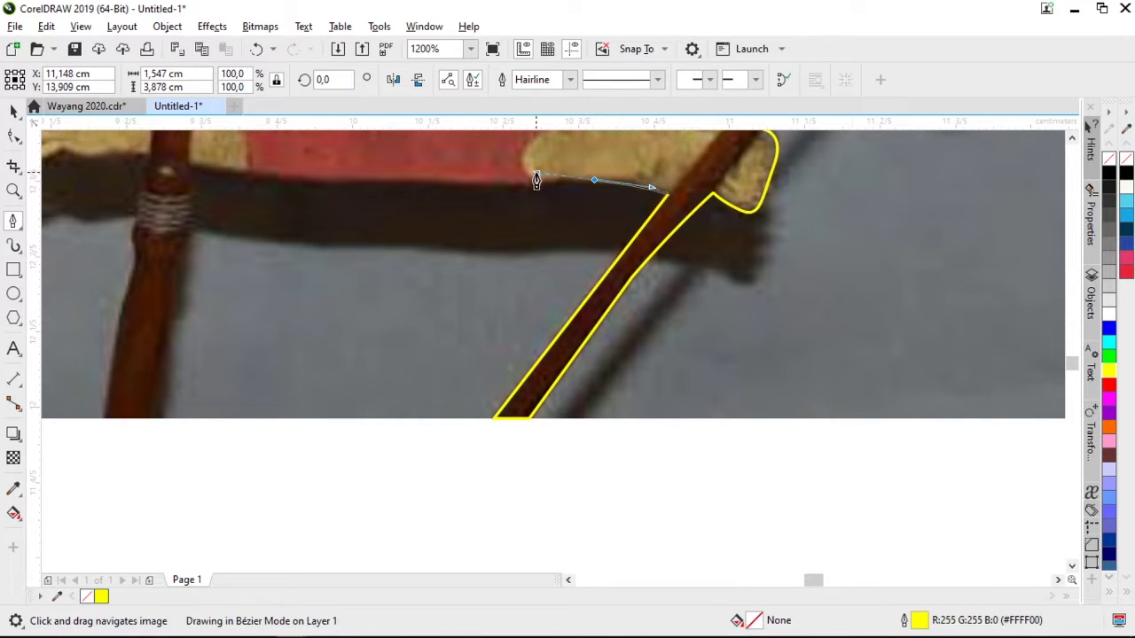
drag(499, 184, 454, 181)
drag(340, 178, 297, 177)
drag(186, 162, 136, 199)
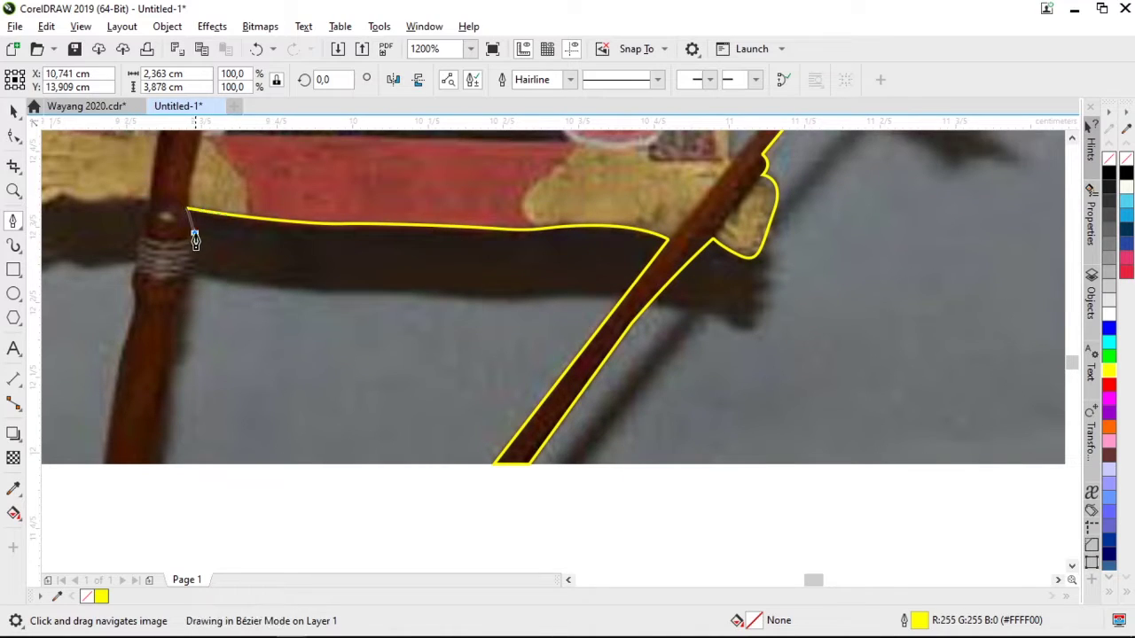
Outline the main handle down to the photo's bottom edge and back up its other side to the hem
click(181, 286)
drag(171, 374, 151, 464)
key(ctrl+z)
click(152, 464)
click(150, 463)
click(106, 463)
click(117, 368)
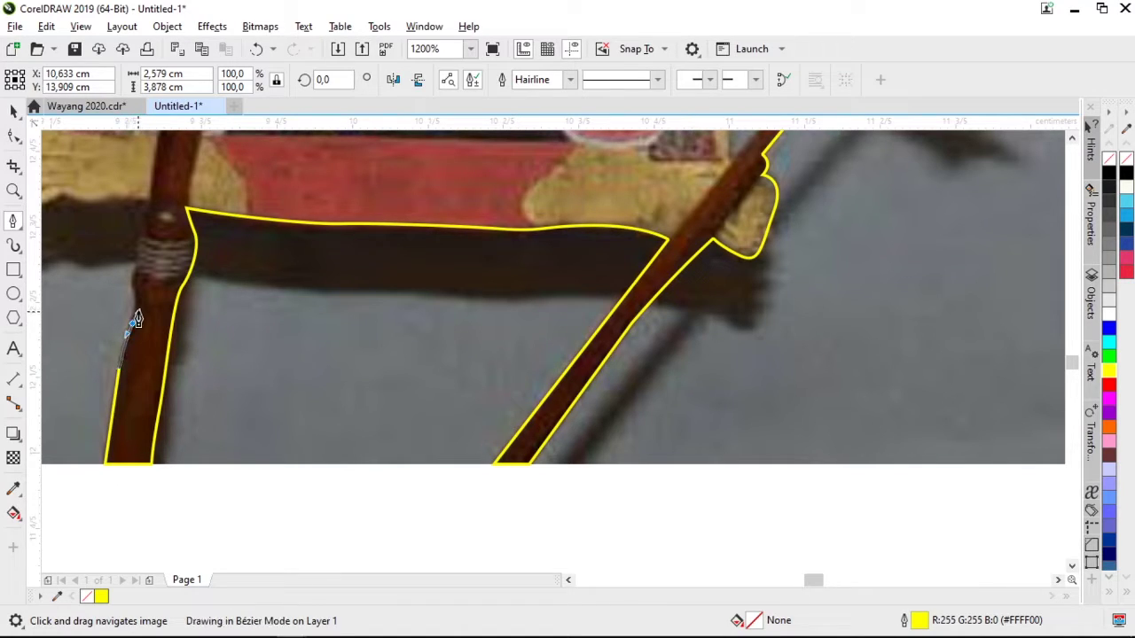
drag(132, 282, 133, 269)
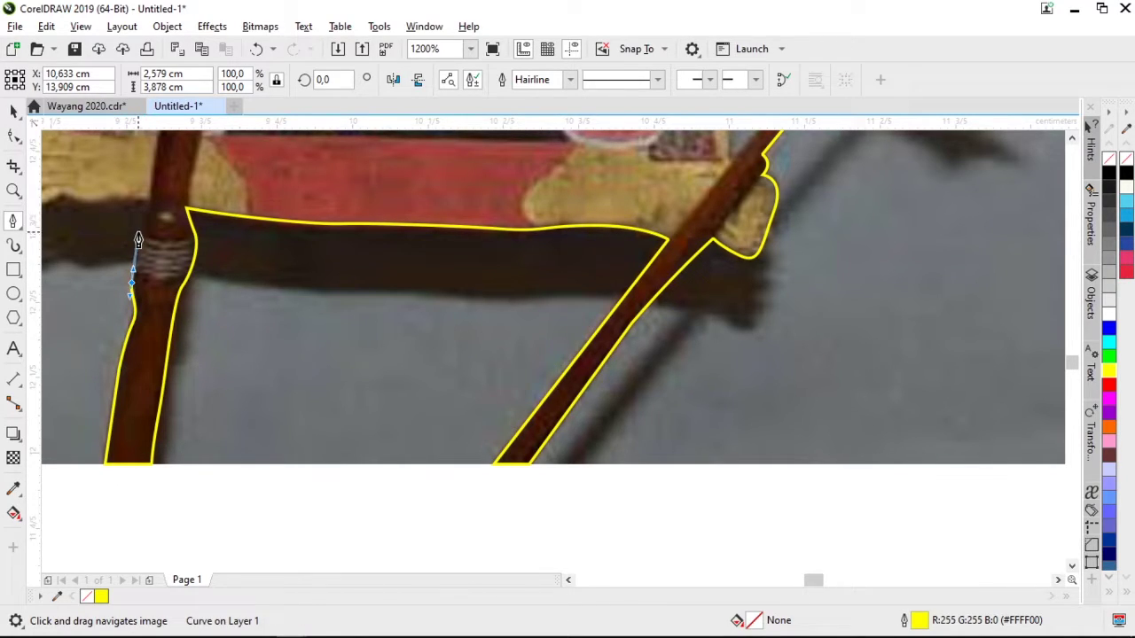
drag(148, 199, 540, 336)
alt+click(149, 200)
Trace the hem's gold rear corner, the garment's rear edge and the small fingertip protruding from it
click(514, 325)
drag(459, 330, 443, 304)
drag(471, 253, 447, 225)
scroll(447, 277, up, 4)
scroll(448, 277, right, 1)
drag(421, 171, 458, 158)
drag(520, 175, 483, 419)
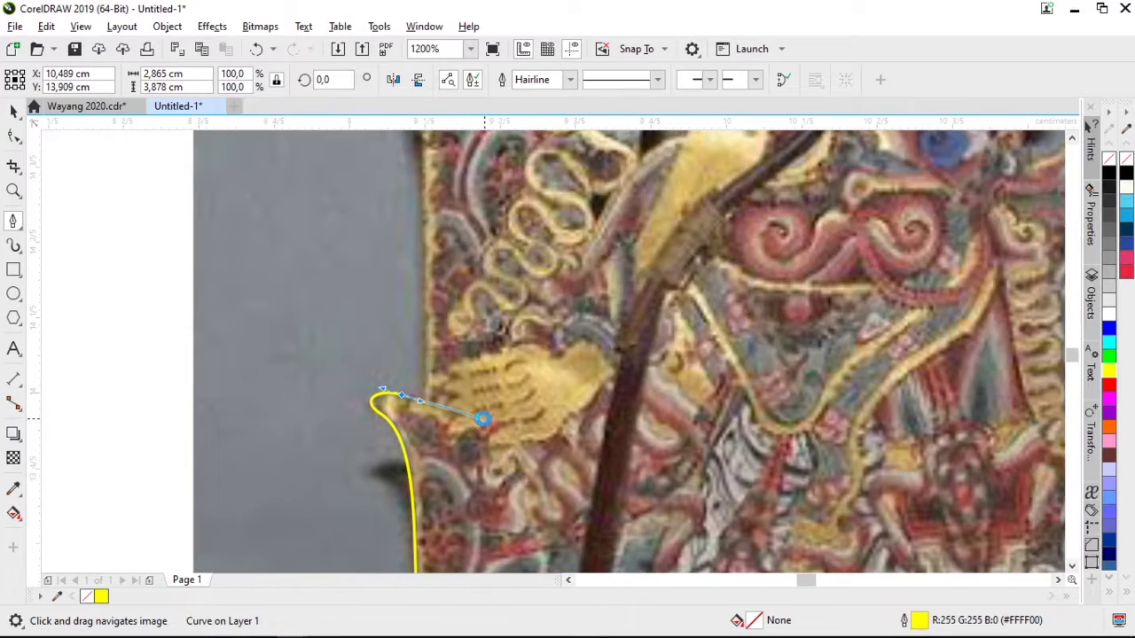
Trace the garment's rear edge from the protruding fingertip up and around its pointed upper corner
drag(425, 357, 423, 286)
scroll(456, 322, up, 5)
scroll(455, 322, right, 1)
drag(395, 248, 379, 152)
drag(446, 161, 471, 177)
Trace the scalloped gold-edged folds rising from the garment's rear corner toward the rear armband
scroll(490, 159, down, 2)
scroll(498, 142, up, 3)
drag(402, 319, 410, 316)
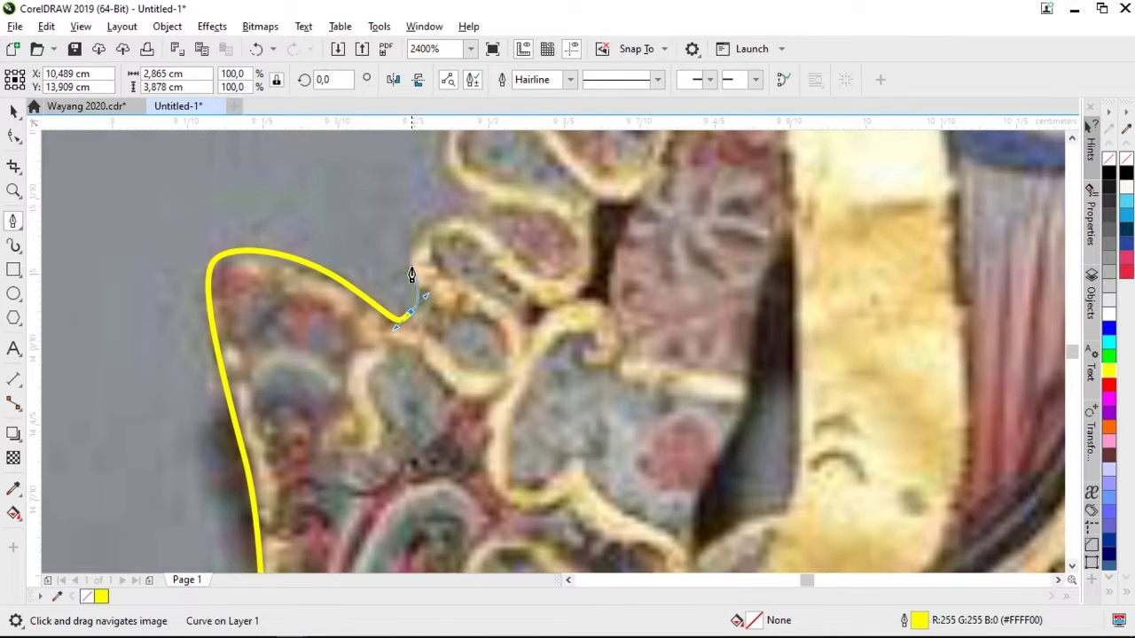
drag(411, 266, 403, 233)
drag(461, 209, 550, 150)
scroll(541, 317, down, 1)
scroll(506, 249, up, 1)
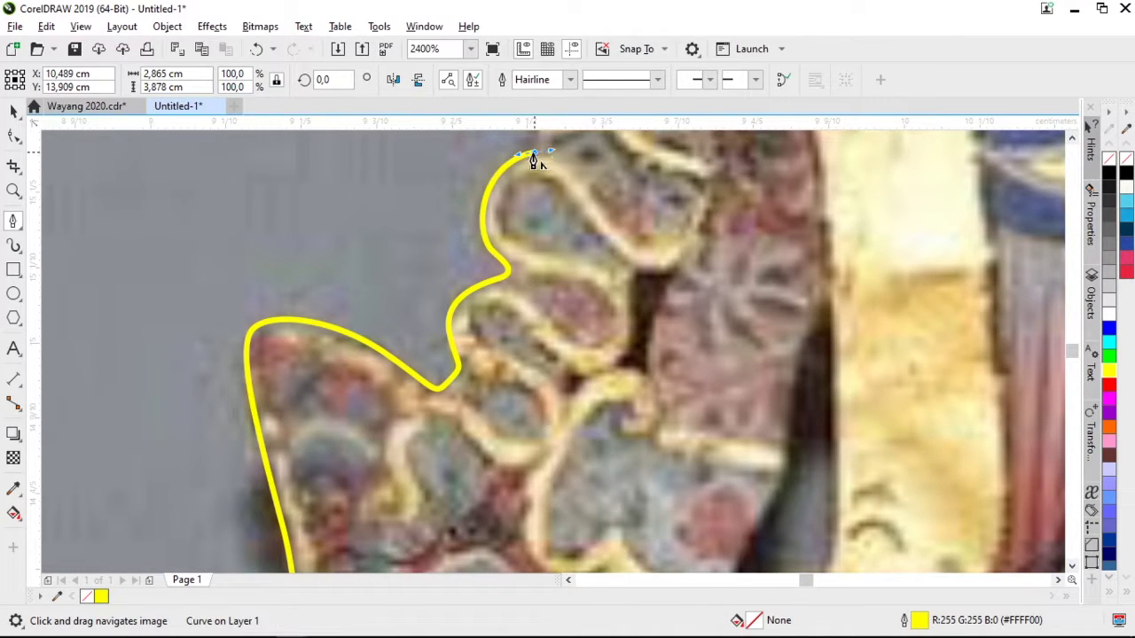
alt+click(534, 153)
drag(586, 195, 546, 392)
drag(485, 243, 507, 231)
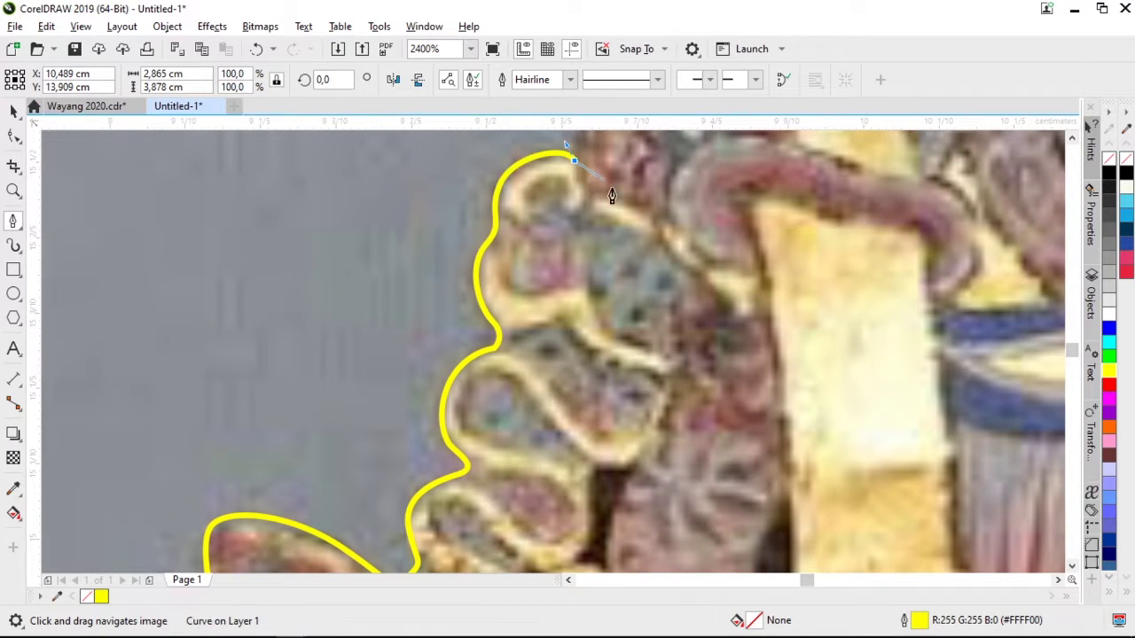
Trace around the rear armband's protruding ornaments up to its red tip
scroll(461, 388, up, 5)
drag(477, 380, 512, 374)
drag(461, 337, 462, 334)
drag(467, 298, 479, 172)
scroll(482, 160, up, 1)
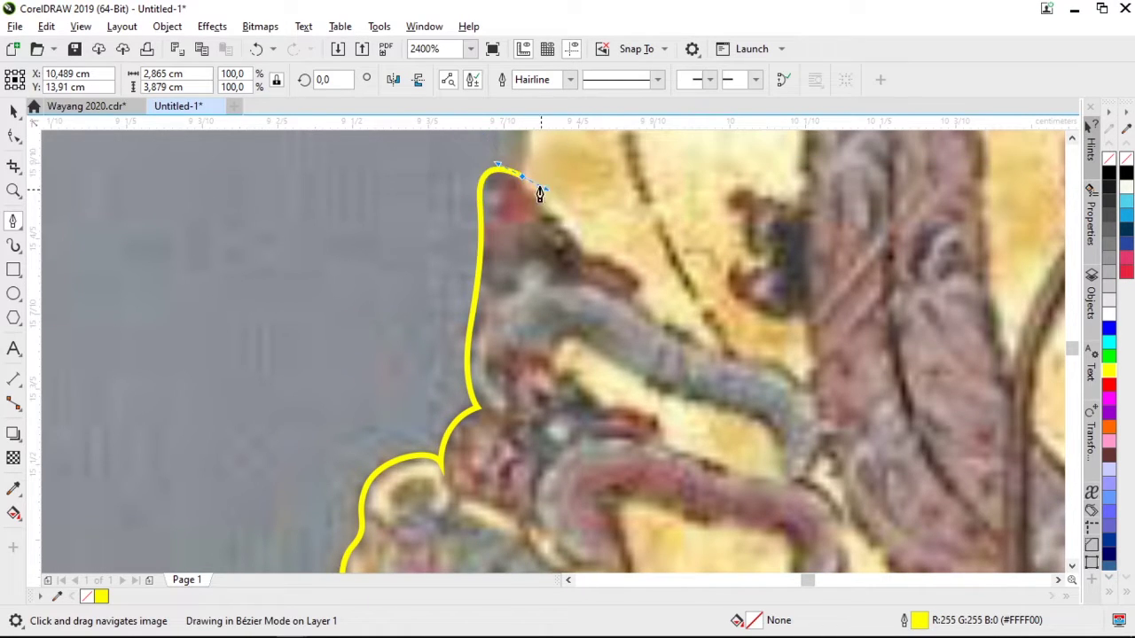
Trace the rounded rear shoulder from the armband up to the base of the back ornament
scroll(539, 193, up, 5)
drag(436, 441, 438, 416)
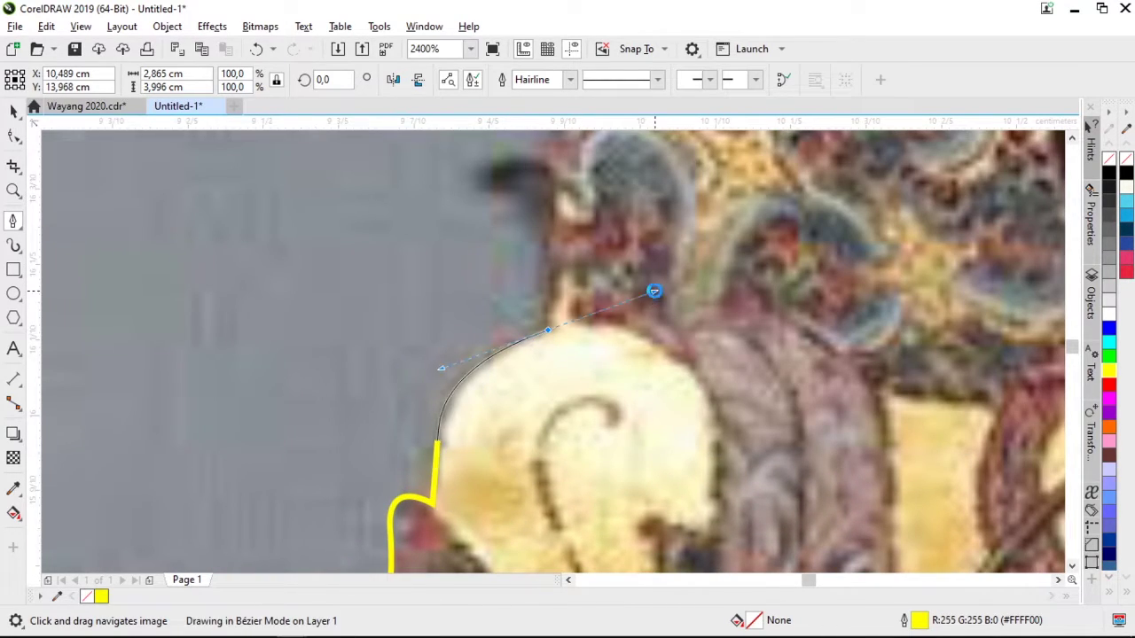
drag(655, 290, 654, 290)
alt+click(548, 330)
Trace the rear edge of the back ornament upward from the shoulder and around its lower pointed tip
scroll(607, 401, down, 2)
scroll(581, 333, up, 2)
scroll(599, 370, down, 1)
drag(592, 327, 605, 304)
scroll(577, 325, up, 1)
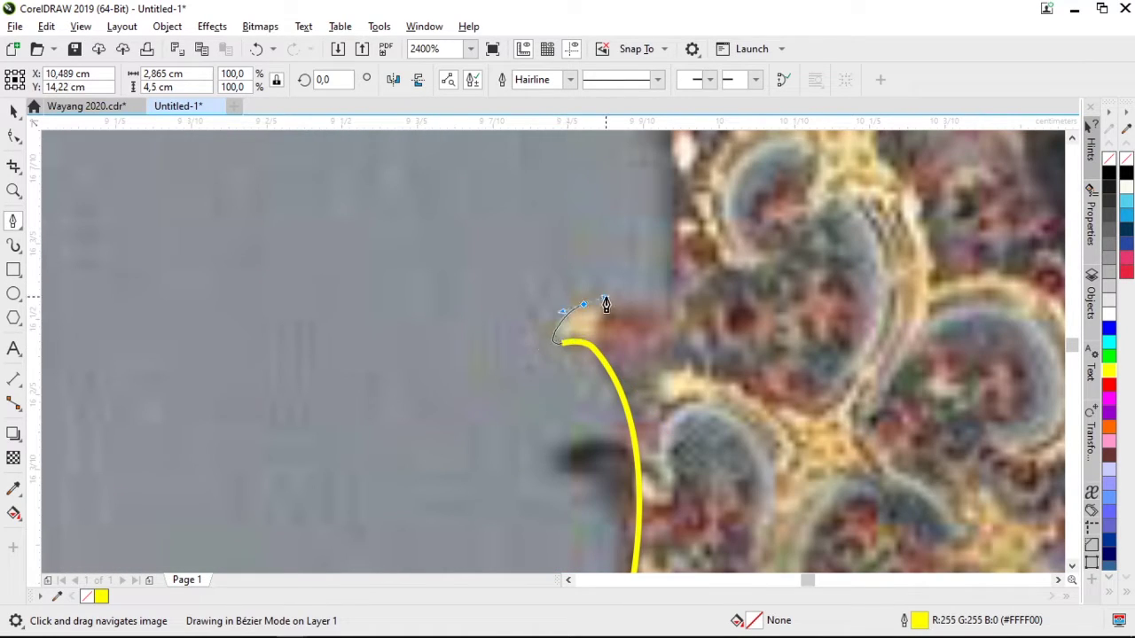
drag(679, 330, 680, 332)
alt+click(665, 314)
Trace up the back ornament's rear edge and around its large upper horn to the red monster head
scroll(672, 421, down, 1)
scroll(671, 284, down, 1)
scroll(654, 151, up, 1)
drag(681, 381, 636, 305)
drag(717, 299, 717, 299)
drag(797, 355, 835, 404)
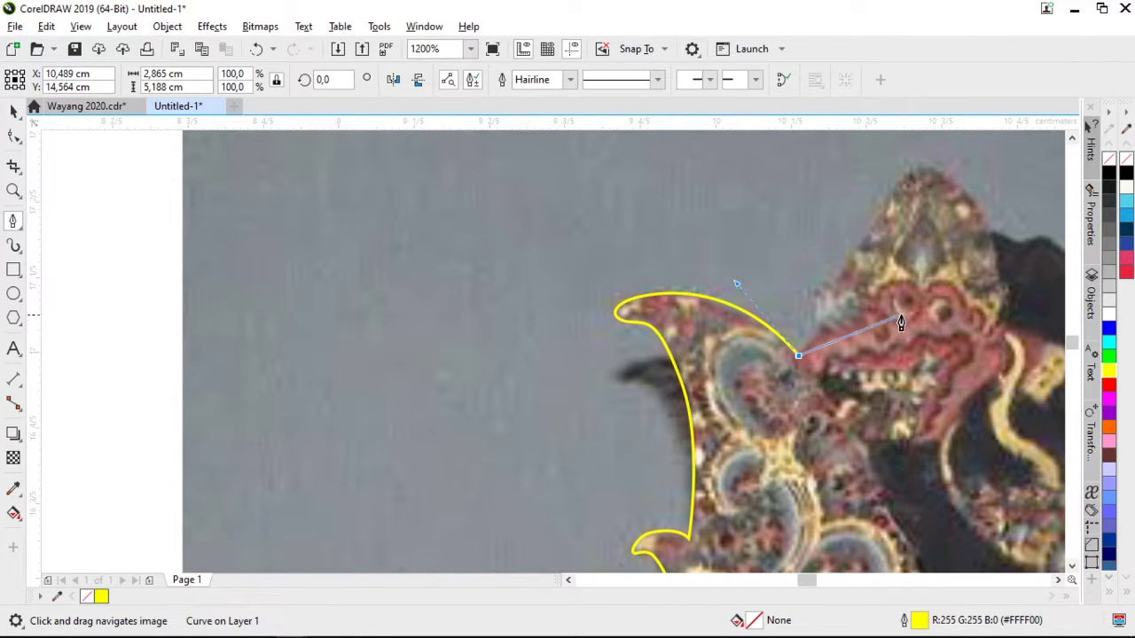
Trace the monster head's pointed crest from its rear base over the peak and down to the black hair
scroll(486, 309, down, 2)
scroll(411, 251, up, 2)
scroll(370, 338, up, 1)
drag(385, 349, 409, 345)
alt+click(387, 348)
scroll(413, 397, down, 1)
drag(442, 288, 445, 281)
drag(476, 217, 483, 199)
drag(569, 271, 612, 353)
Trace the wavy upper edge of the black hair from the crest toward the red flower ornament
scroll(597, 281, up, 1)
drag(588, 275, 684, 283)
drag(740, 305, 752, 319)
drag(795, 354, 829, 407)
scroll(819, 397, down, 1)
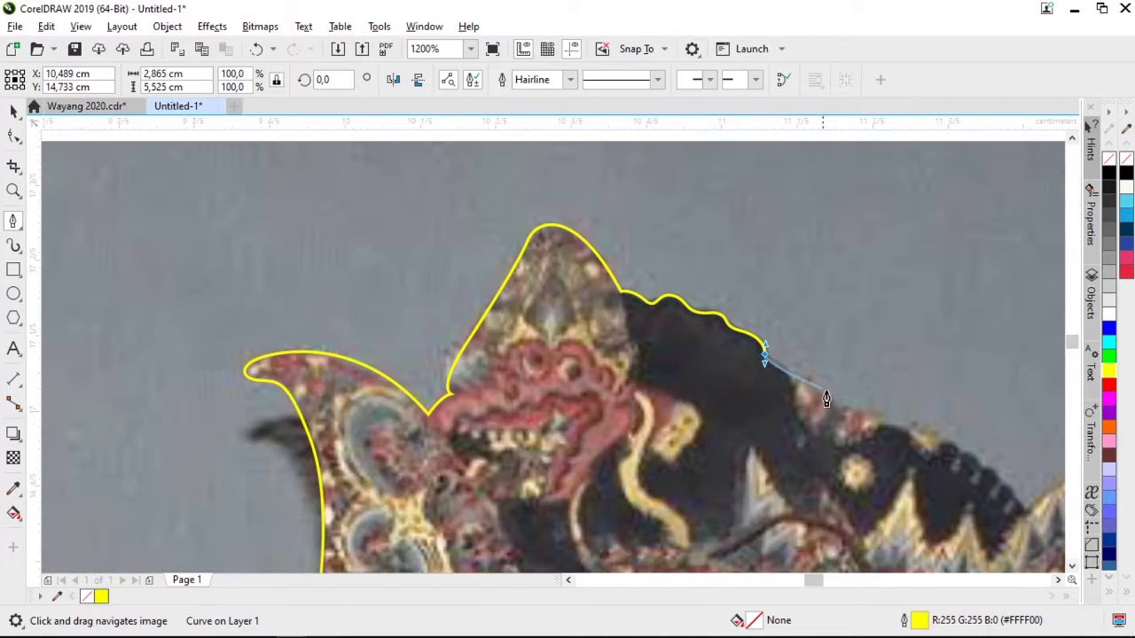
Trace the rounded bumps over the red flower ornaments on the hair's sloping upper edge
scroll(819, 396, up, 1)
drag(716, 355, 785, 391)
drag(809, 389, 897, 468)
click(900, 435)
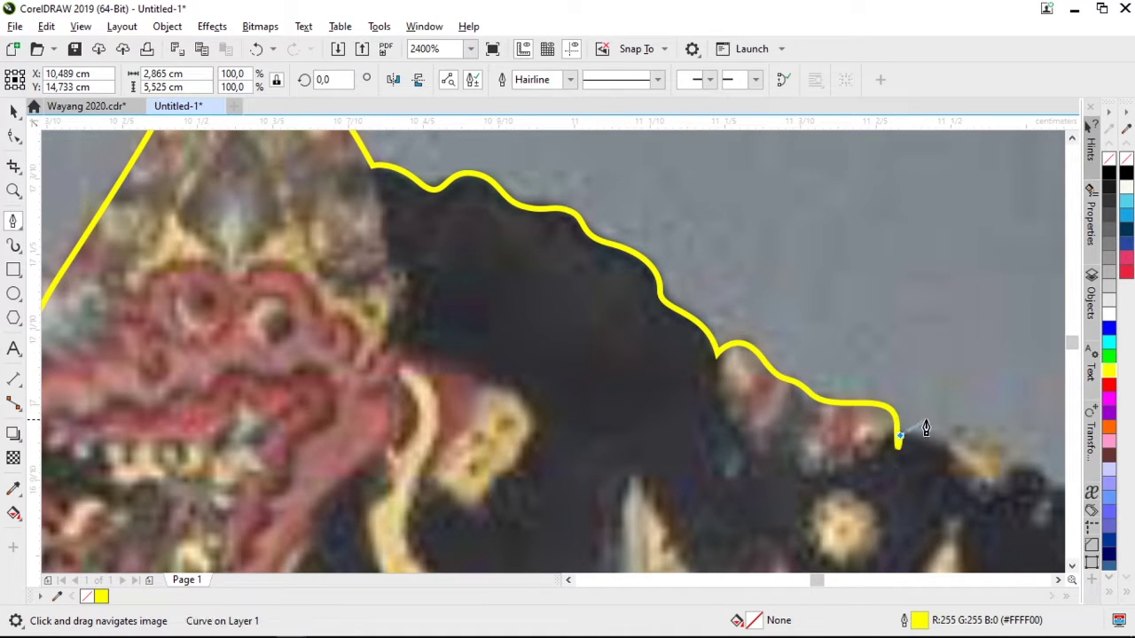
Trace the gold ornament and the row of small hair scallops down to the front spike of the crown
scroll(902, 434, down, 2)
scroll(689, 343, up, 2)
drag(337, 207, 412, 216)
drag(435, 256, 516, 359)
drag(545, 343, 571, 399)
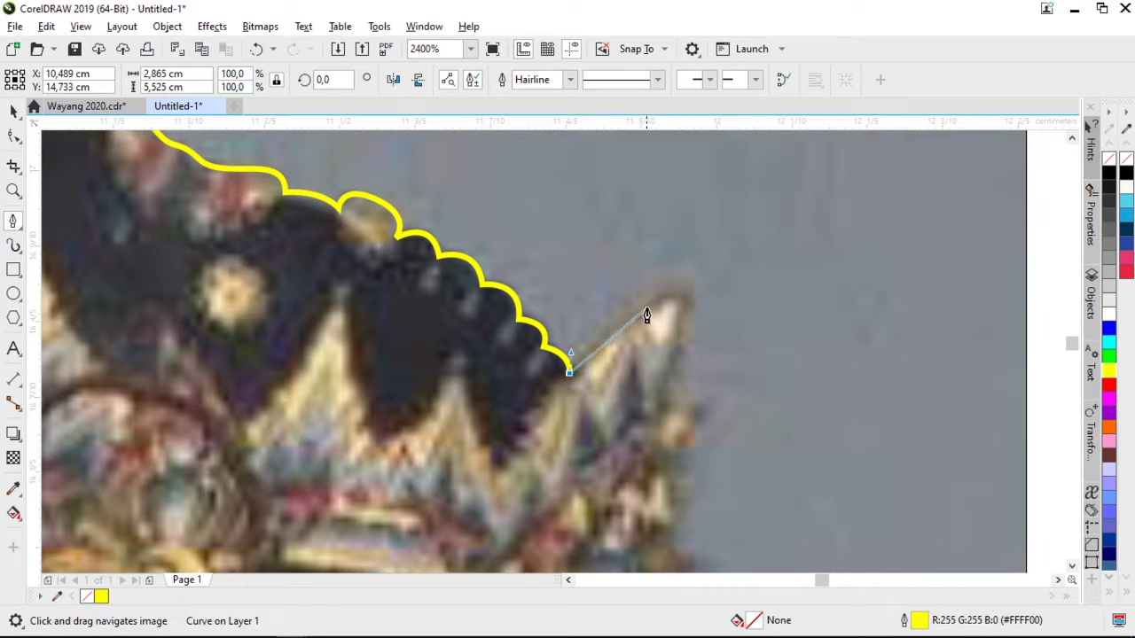
Trace the pointed spikes at the front of the crown down toward the forehead
drag(651, 302, 613, 377)
scroll(643, 306, down, 2)
scroll(643, 306, up, 1)
click(666, 304)
click(634, 353)
scroll(645, 407, up, 1)
scroll(624, 296, down, 1)
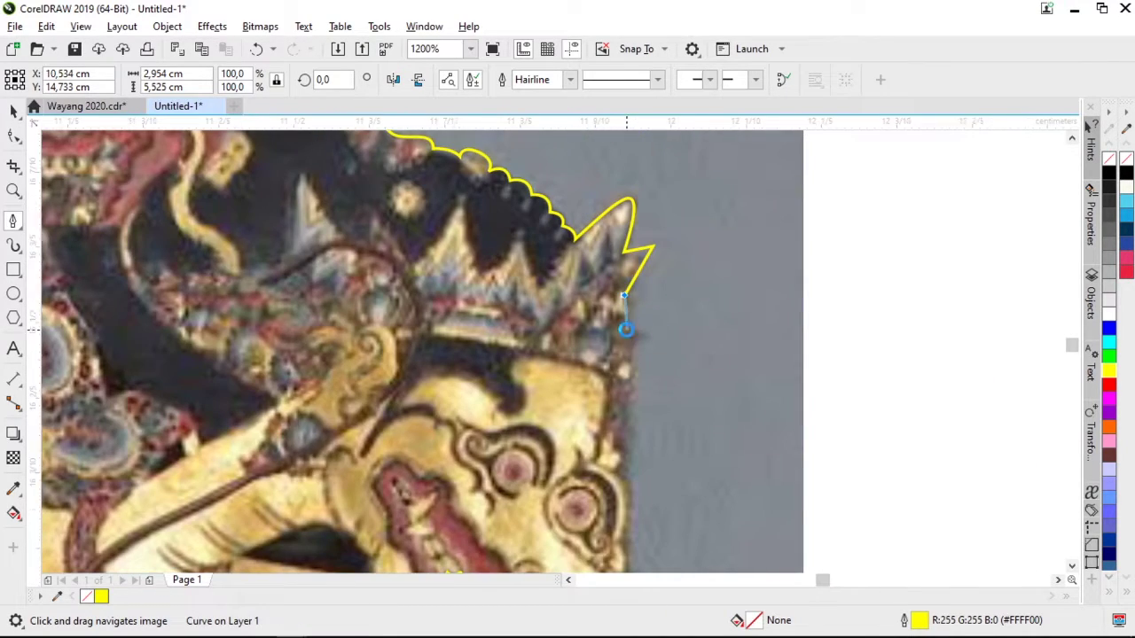
Trace the small rounded bump on the headband's front edge above the forehead
scroll(629, 328, up, 1)
scroll(641, 337, down, 1)
scroll(627, 426, up, 1)
drag(641, 305, 641, 354)
scroll(635, 321, down, 1)
scroll(665, 312, up, 1)
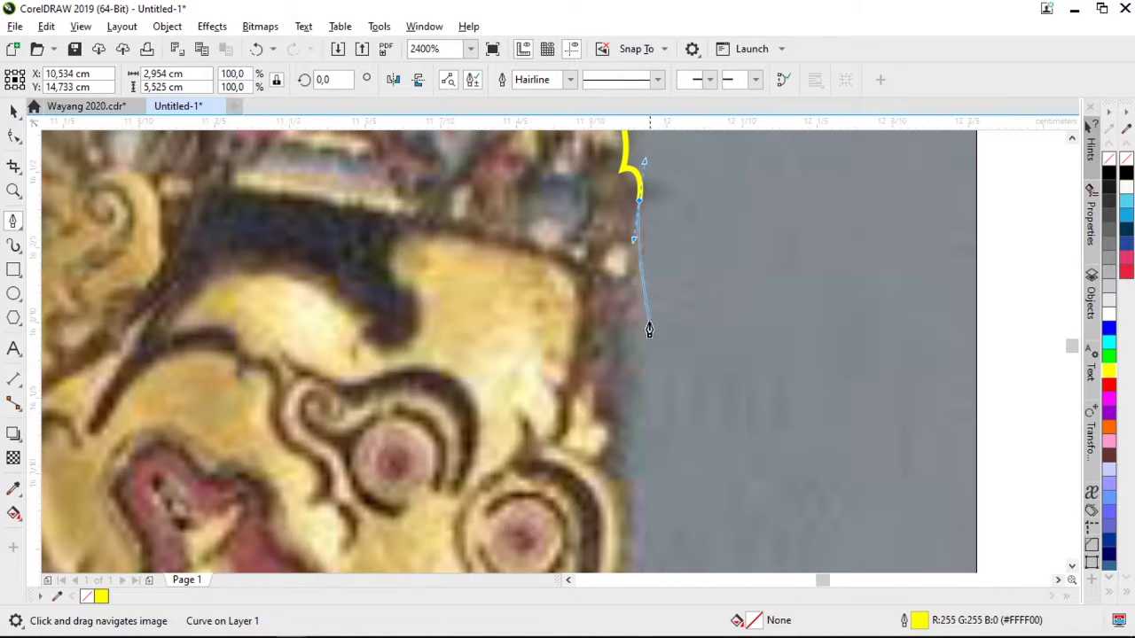
Trace the forehead edge from the headband ornament down to the brow above the front eye
click(636, 288)
drag(612, 330, 584, 337)
drag(598, 386, 581, 422)
alt+click(597, 388)
scroll(597, 396, down, 1)
scroll(592, 461, up, 1)
Trace around the front eye and the small bulge below it to the base of the snout
click(603, 341)
drag(603, 386, 534, 517)
alt+click(603, 387)
scroll(600, 397, down, 1)
scroll(611, 411, up, 1)
alt+click(574, 406)
scroll(581, 413, down, 1)
scroll(586, 368, up, 1)
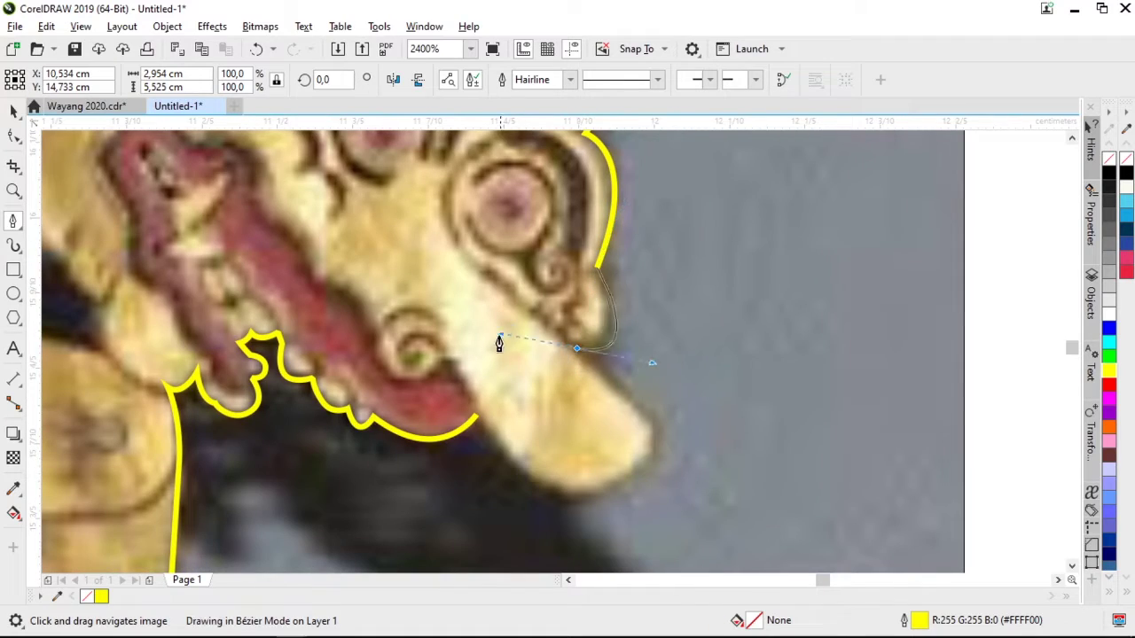
Trace the snout around its rounded tip and close the silhouette at the path's start beside the mouth
click(580, 357)
click(649, 420)
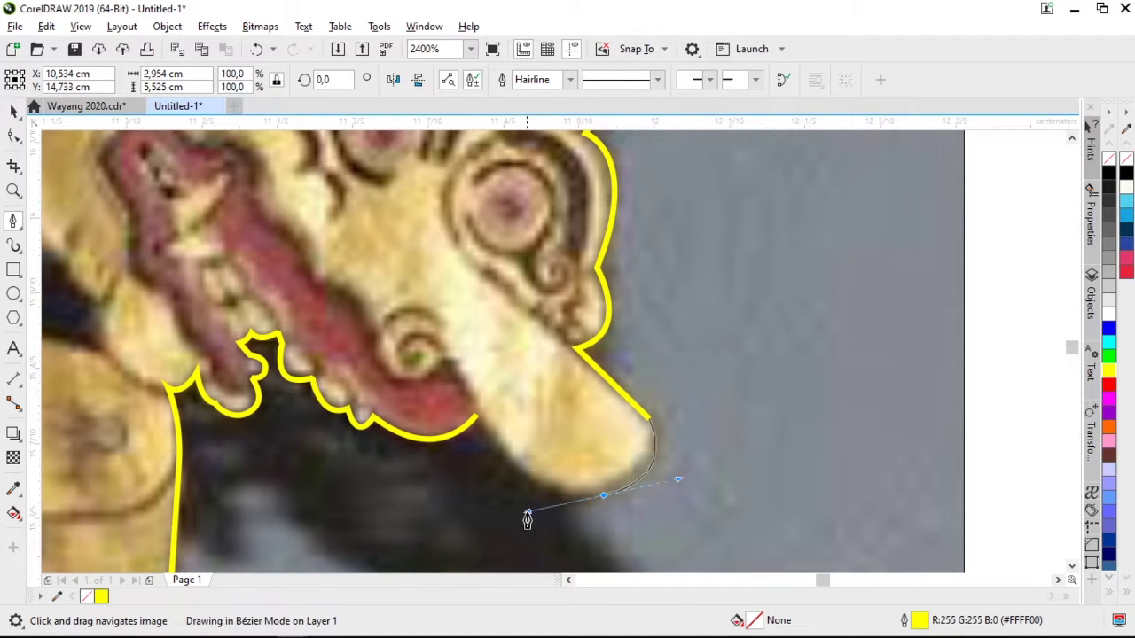
drag(466, 529, 449, 504)
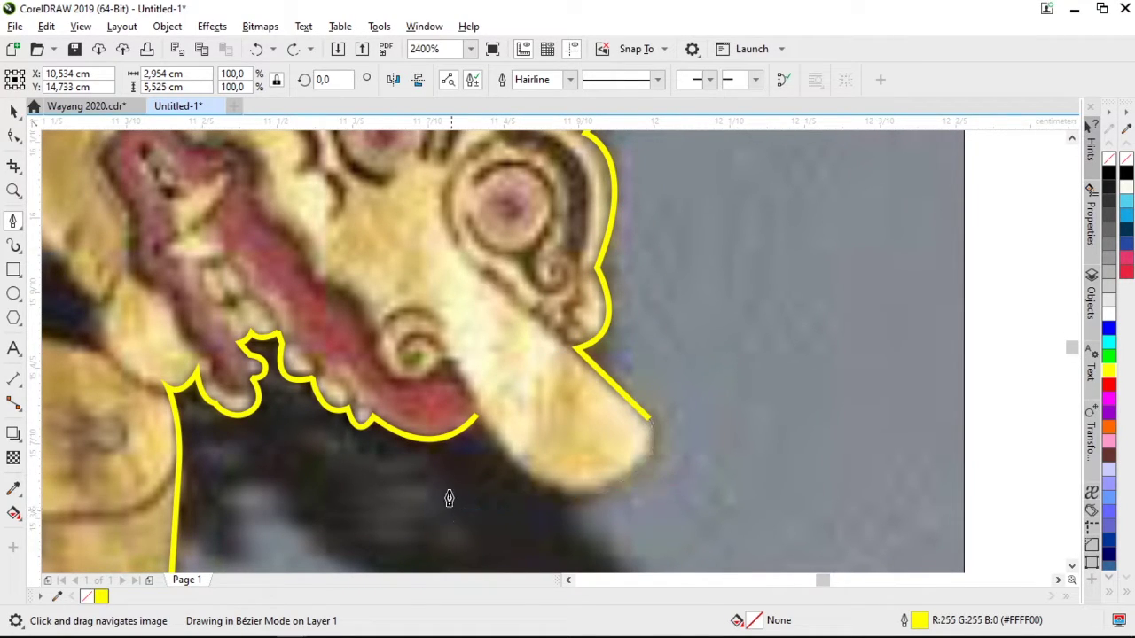
drag(476, 416, 522, 507)
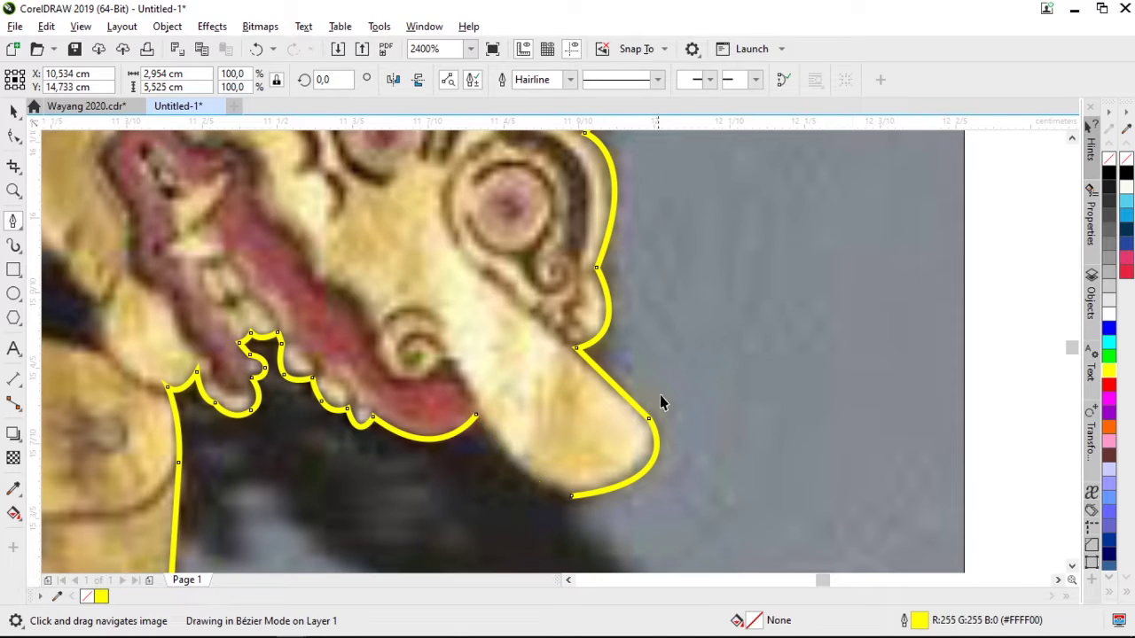
Start a new path at the armpit gap between torso and front arm, with a yellow Hairline outline
scroll(630, 288, down, 3)
key(space)
scroll(572, 271, down, 1)
scroll(573, 402, up, 2)
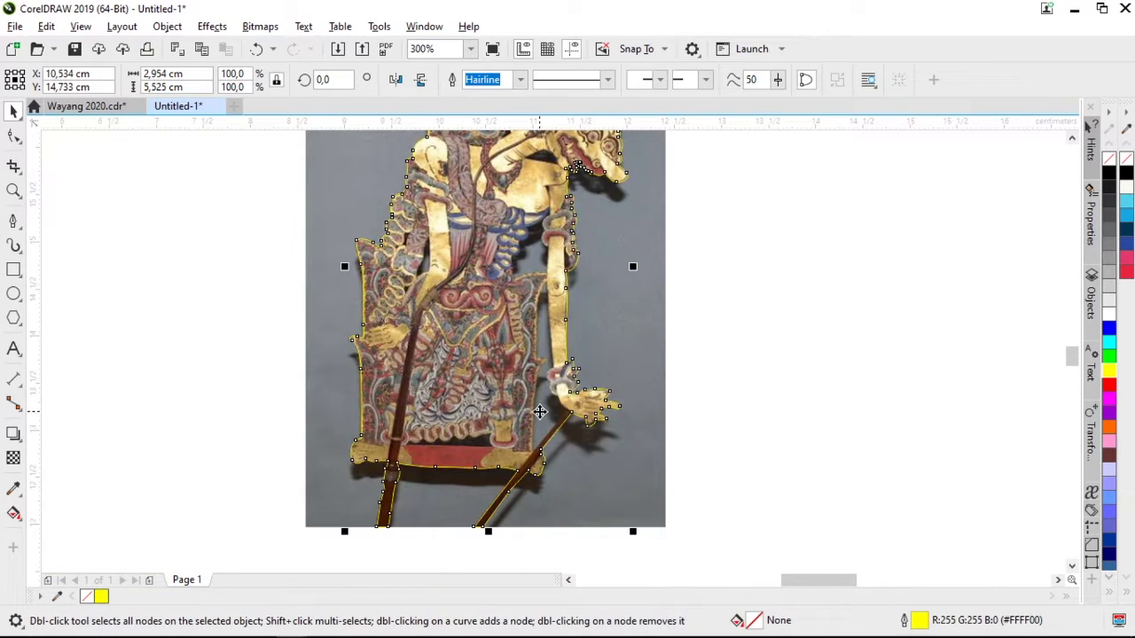
key(space)
scroll(581, 390, down, 2)
scroll(570, 297, up, 3)
scroll(640, 271, up, 1)
click(648, 234)
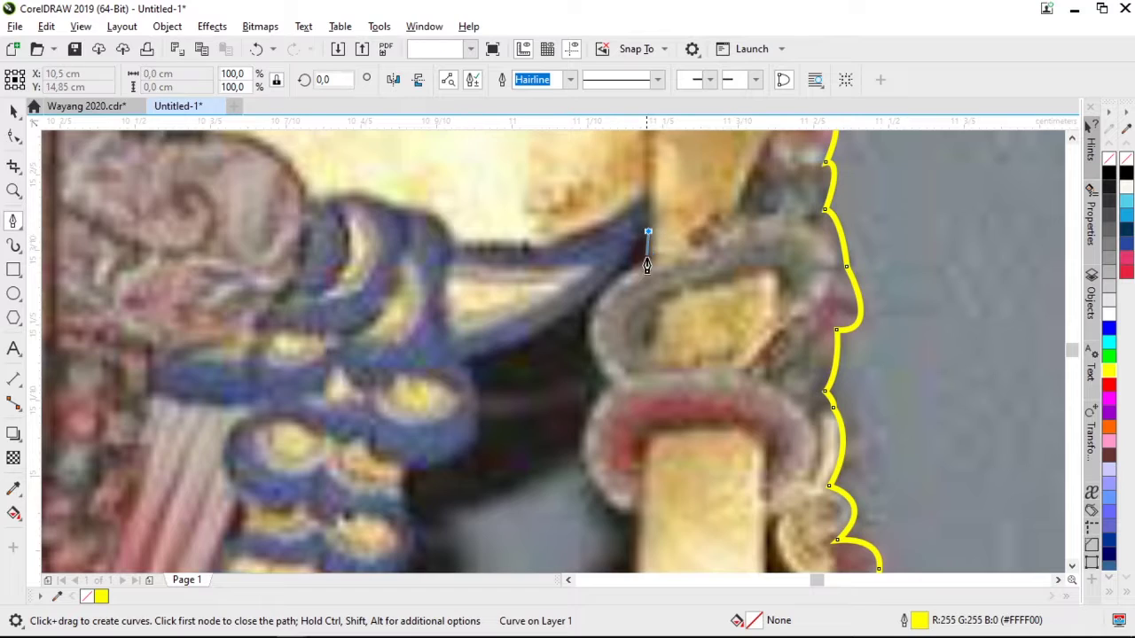
scroll(650, 261, up, 1)
click(653, 276)
scroll(653, 276, down, 1)
click(570, 79)
click(571, 108)
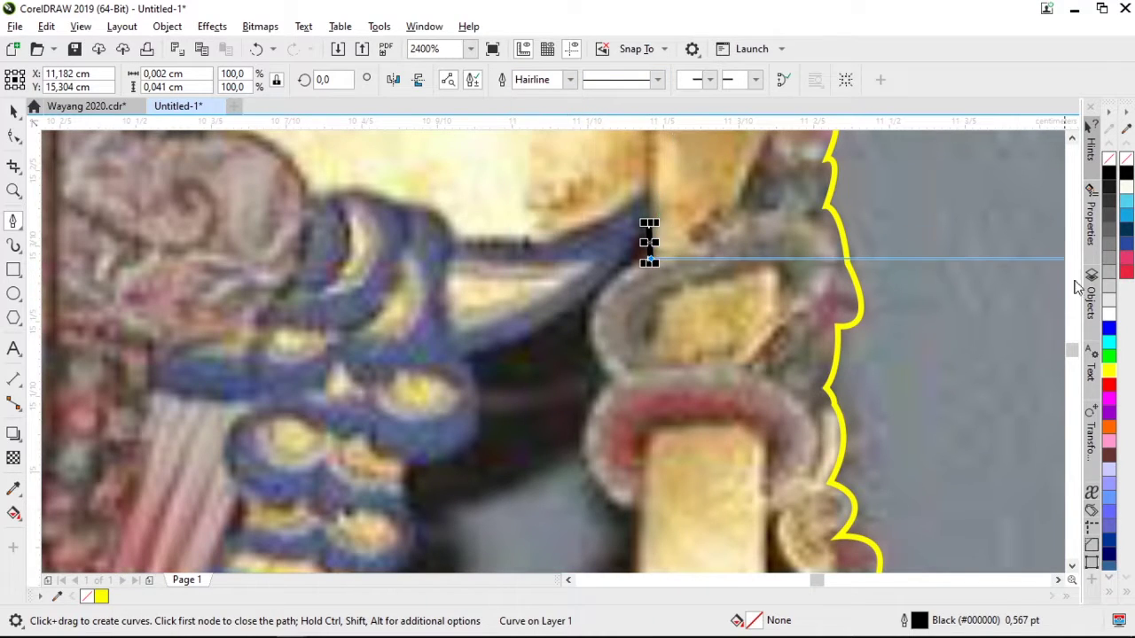
Trace the inner side of the front arm's two armband rings down to the bare arm
drag(585, 329, 584, 377)
key(ctrl+z)
drag(588, 306, 612, 381)
scroll(598, 407, down, 1)
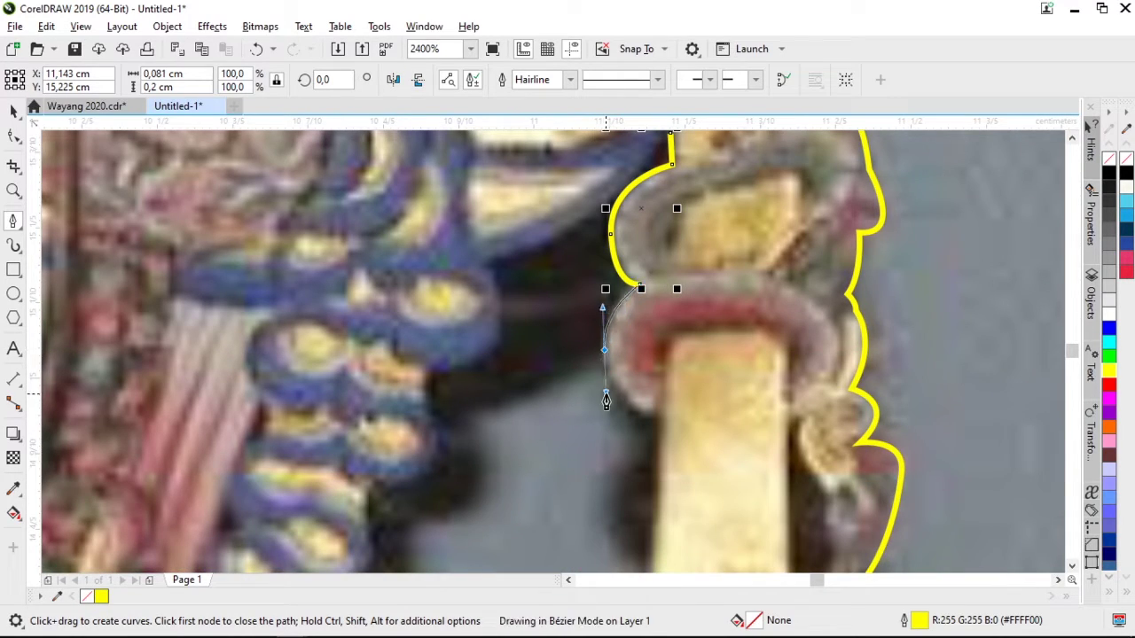
drag(606, 401, 605, 394)
click(660, 420)
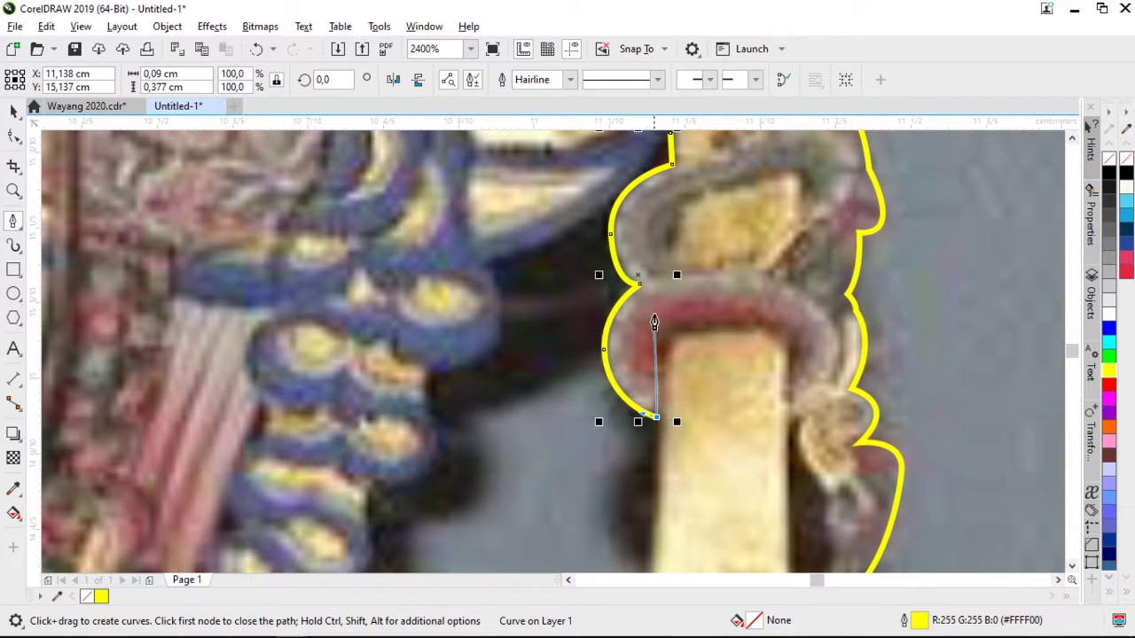
Trace down the front arm's inner edge and along the garment's curved upper edge toward the blue sash
scroll(649, 471, down, 2)
click(654, 426)
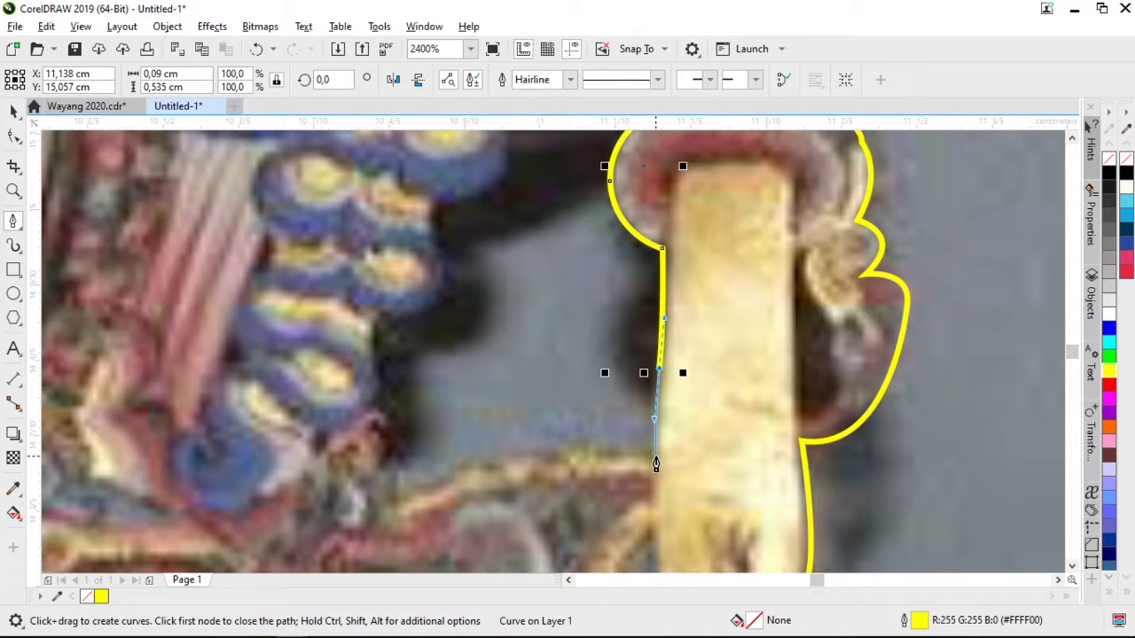
scroll(521, 344, down, 2)
drag(384, 467, 384, 460)
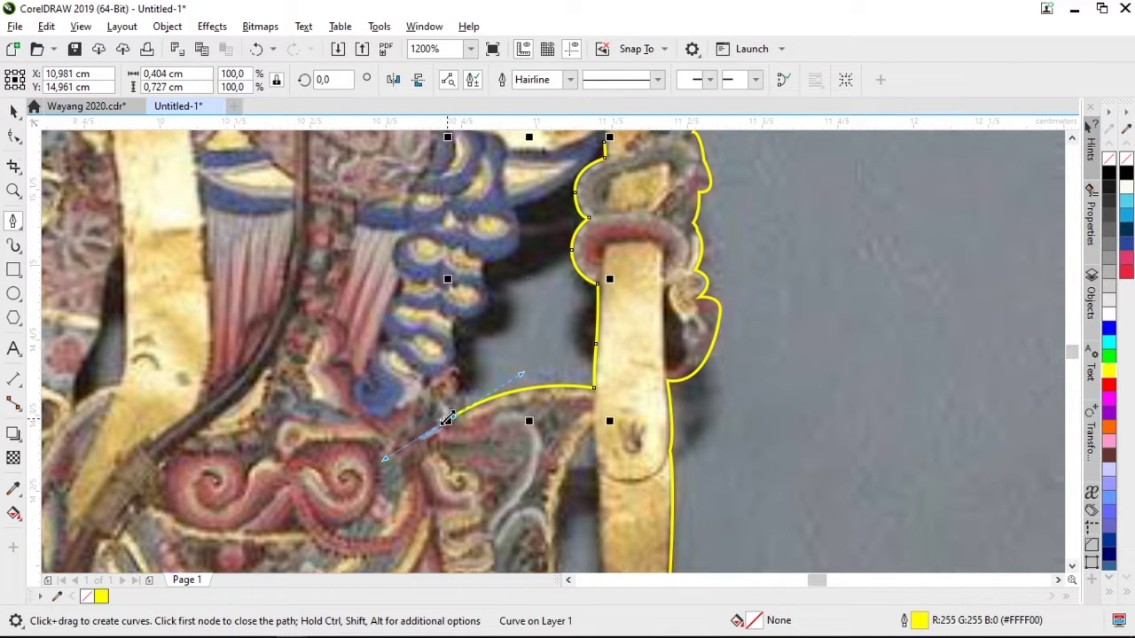
Trace the scalloped edge of the blue and gold sash upward from the garment
scroll(470, 393, up, 2)
drag(431, 401, 453, 379)
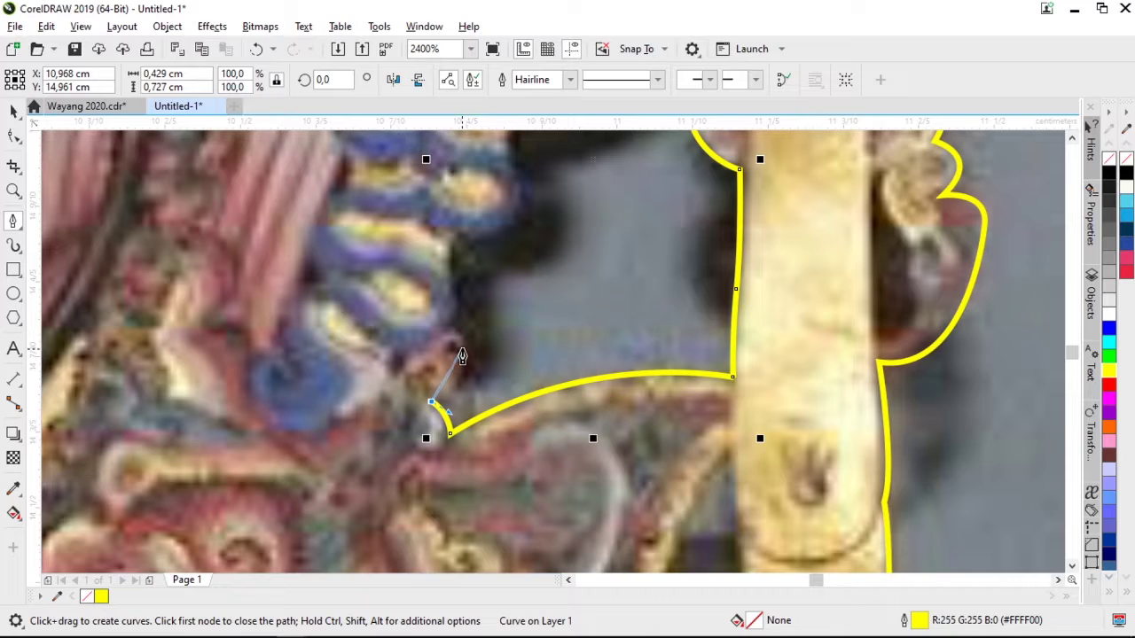
drag(453, 235, 468, 244)
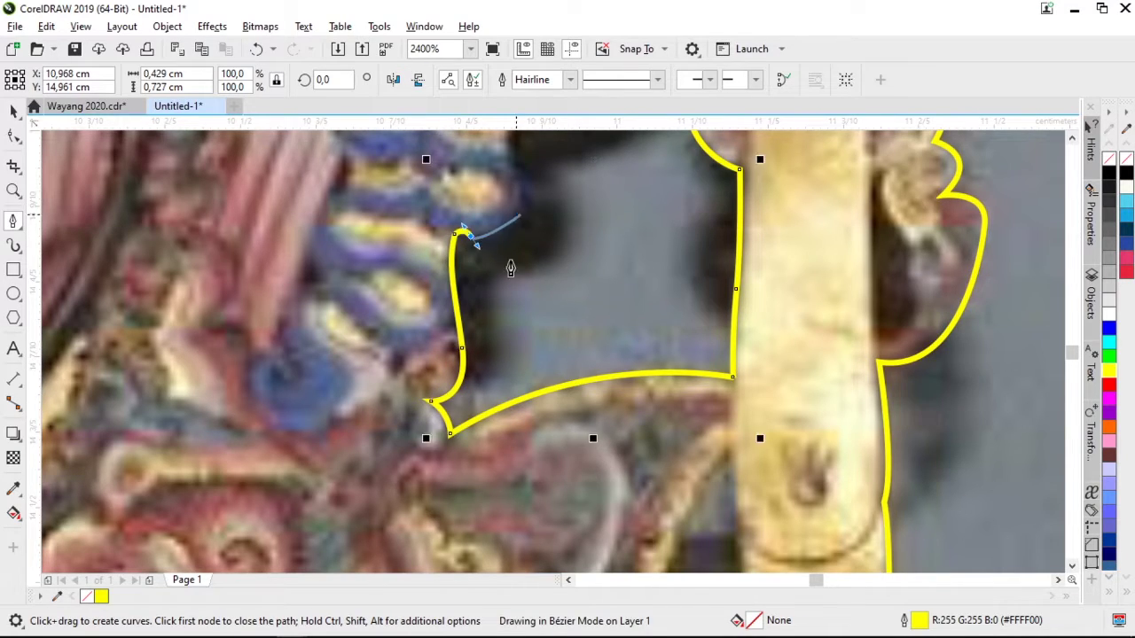
scroll(511, 268, up, 2)
drag(521, 247, 522, 245)
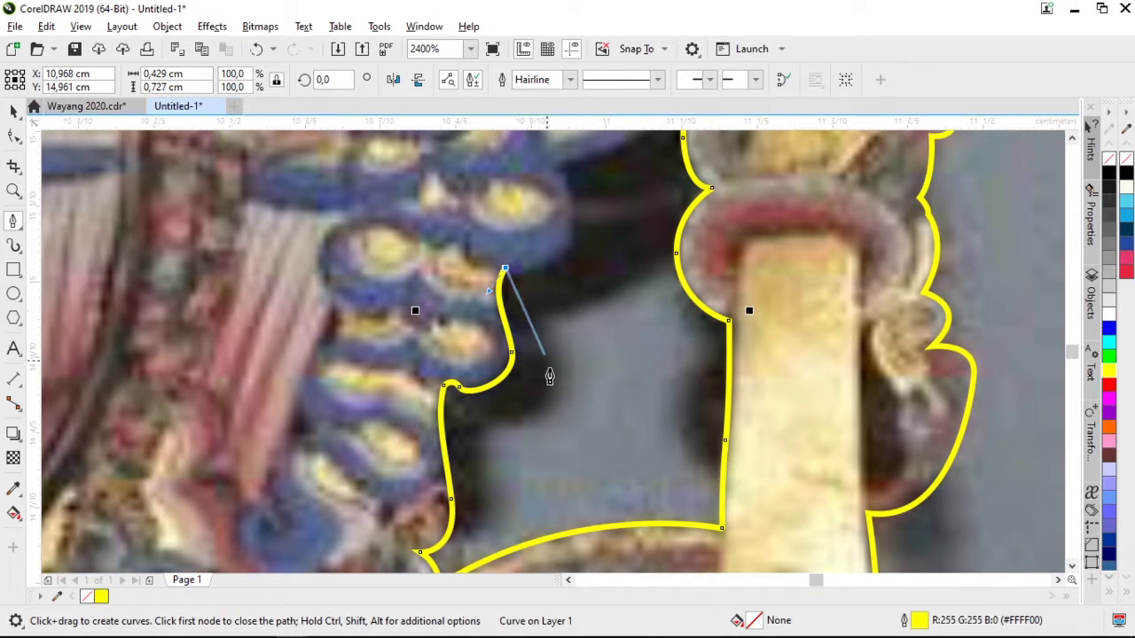
Trace the sash's uppermost bulge and close the gap path along the blue strap at the armpit
scroll(519, 445, down, 1)
scroll(542, 337, up, 1)
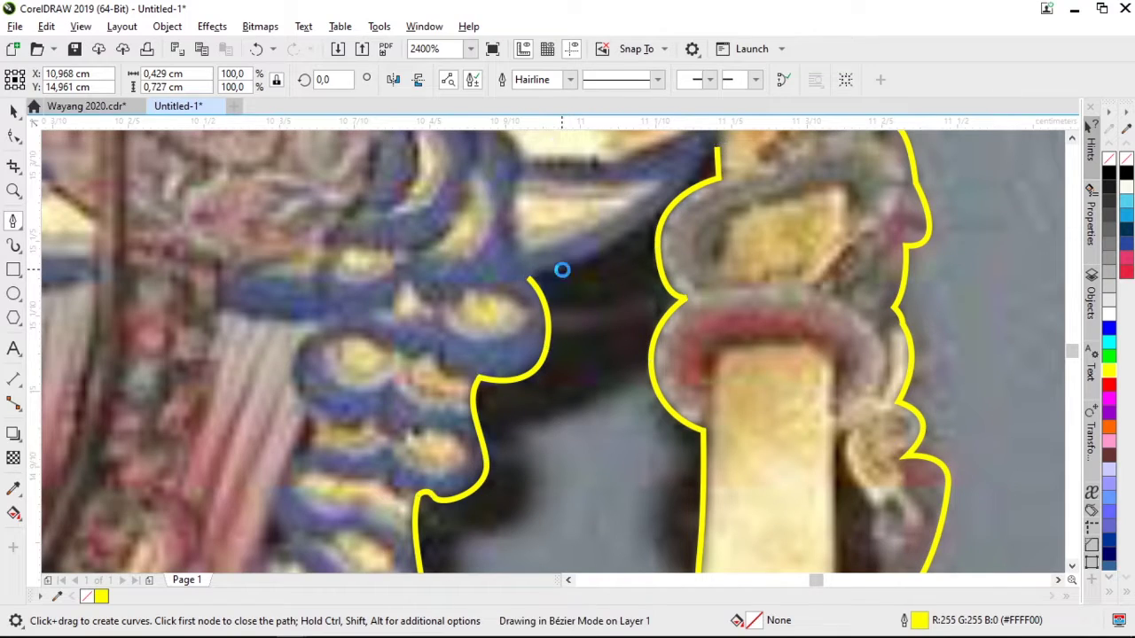
drag(716, 151, 641, 254)
scroll(551, 314, down, 2)
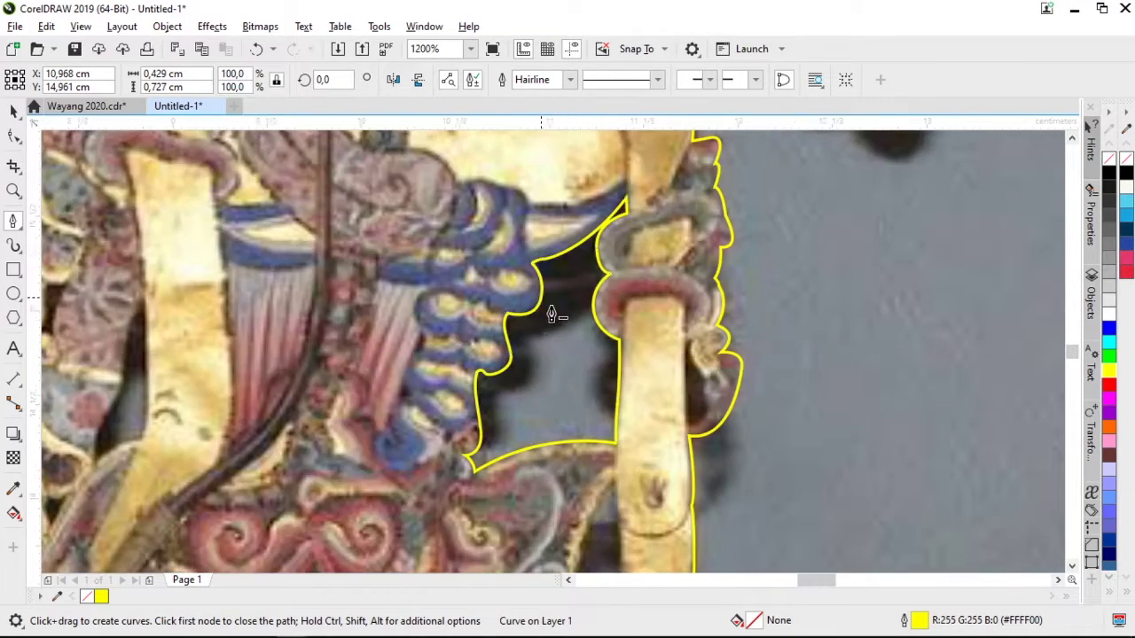
Draw a closed path around the dark gap enclosed by the raised arm, chin and chest
scroll(550, 315, down, 4)
scroll(504, 299, up, 2)
scroll(496, 310, down, 2)
scroll(461, 342, up, 2)
scroll(474, 375, down, 2)
scroll(475, 375, up, 2)
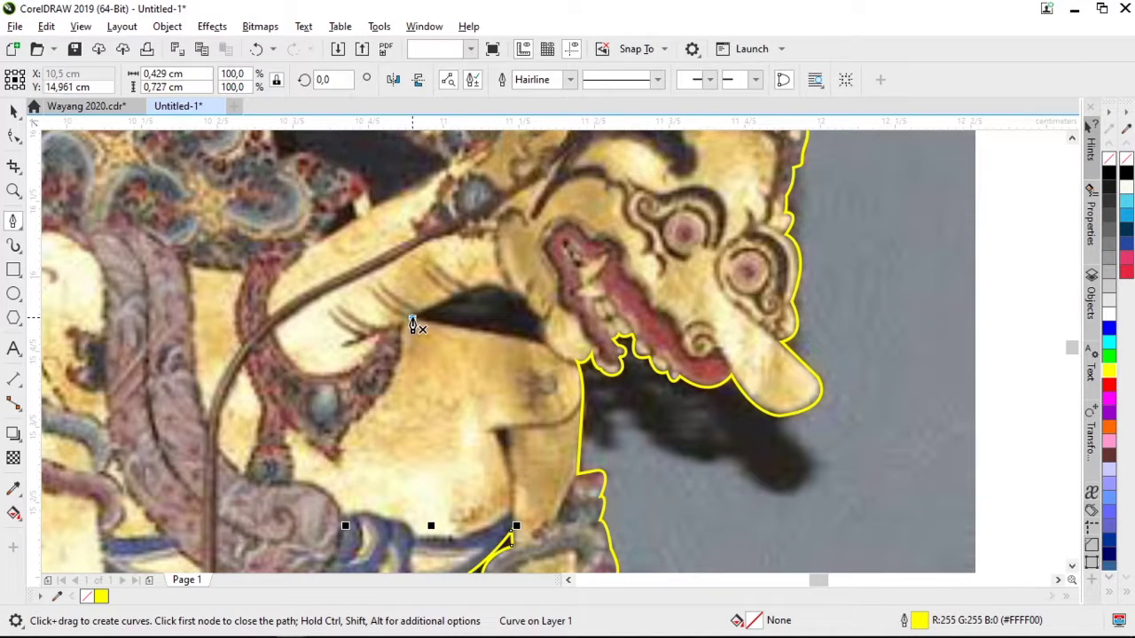
click(412, 323)
click(547, 354)
scroll(543, 332, up, 1)
drag(542, 321, 552, 306)
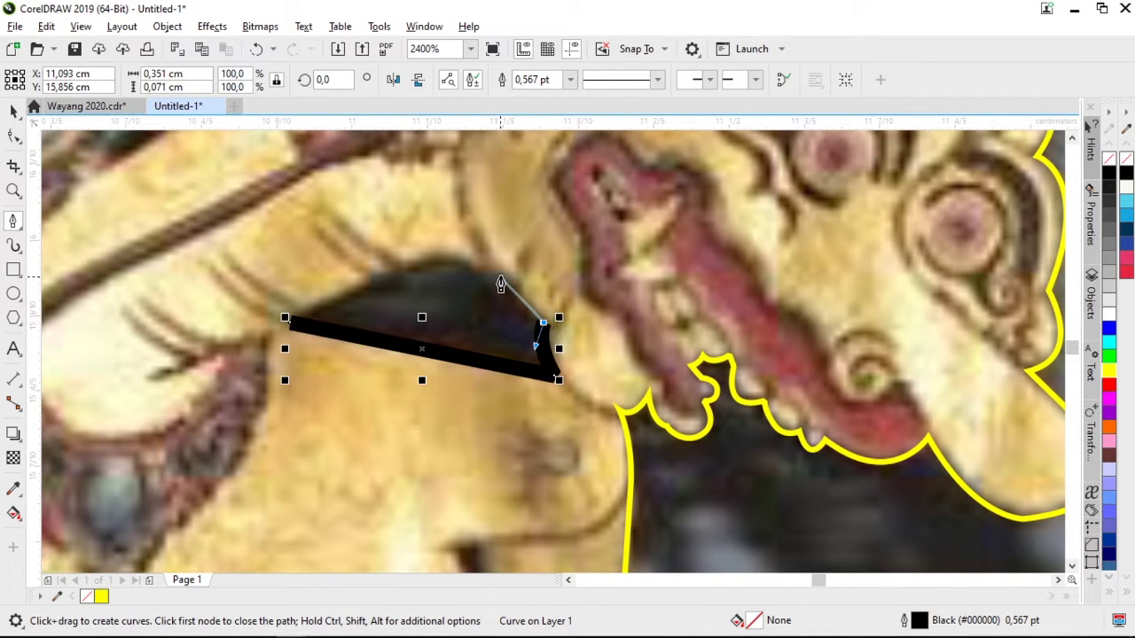
drag(517, 269, 516, 268)
drag(476, 263, 462, 254)
drag(394, 268, 352, 292)
click(291, 320)
Cut the chin gap shape out of the outer silhouette using Back Minus Front
key(space)
scroll(521, 267, down, 1)
click(575, 396)
shift+click(539, 176)
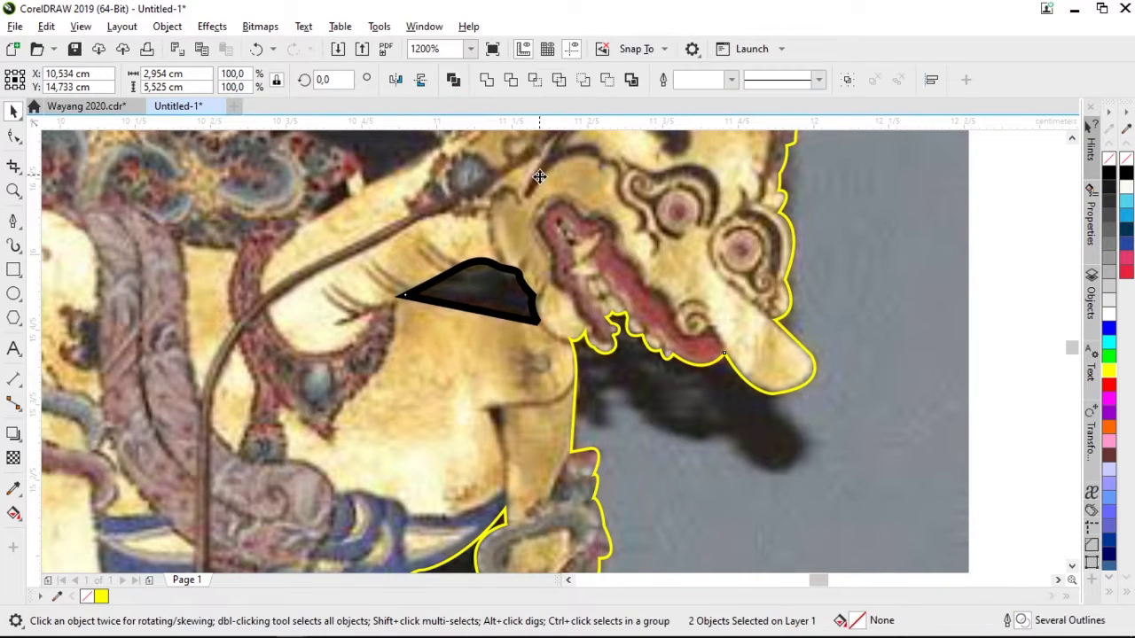
click(607, 82)
Cut the gap between torso and front arm out of the silhouette using Back Minus Front
scroll(609, 135, down, 1)
shift+click(536, 431)
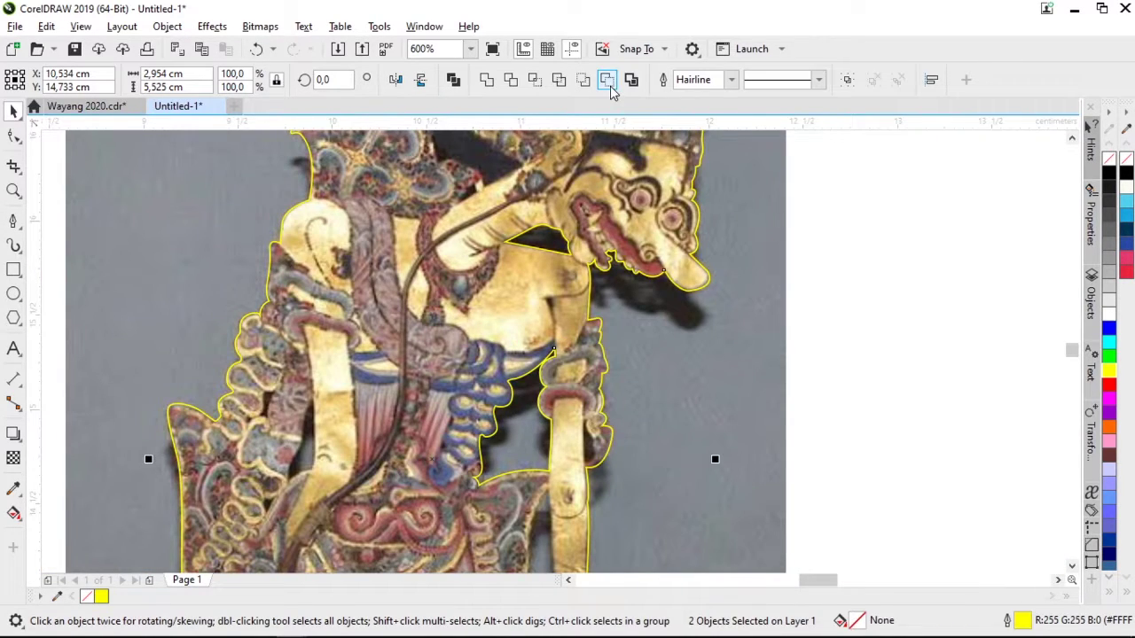
click(608, 84)
Start a path where the garment's upper front corner meets the front arm and trace down the forearm to the wristband
scroll(564, 341, down, 1)
scroll(530, 483, up, 1)
scroll(583, 376, up, 1)
key(space)
click(581, 277)
scroll(583, 280, down, 1)
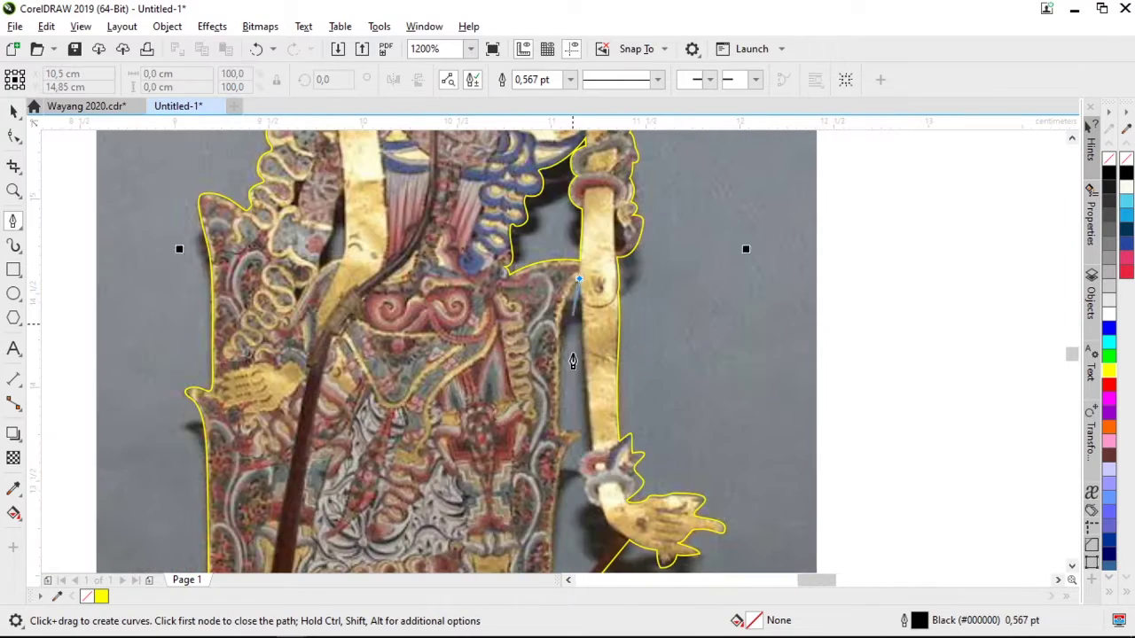
scroll(584, 432, up, 1)
click(578, 136)
click(576, 164)
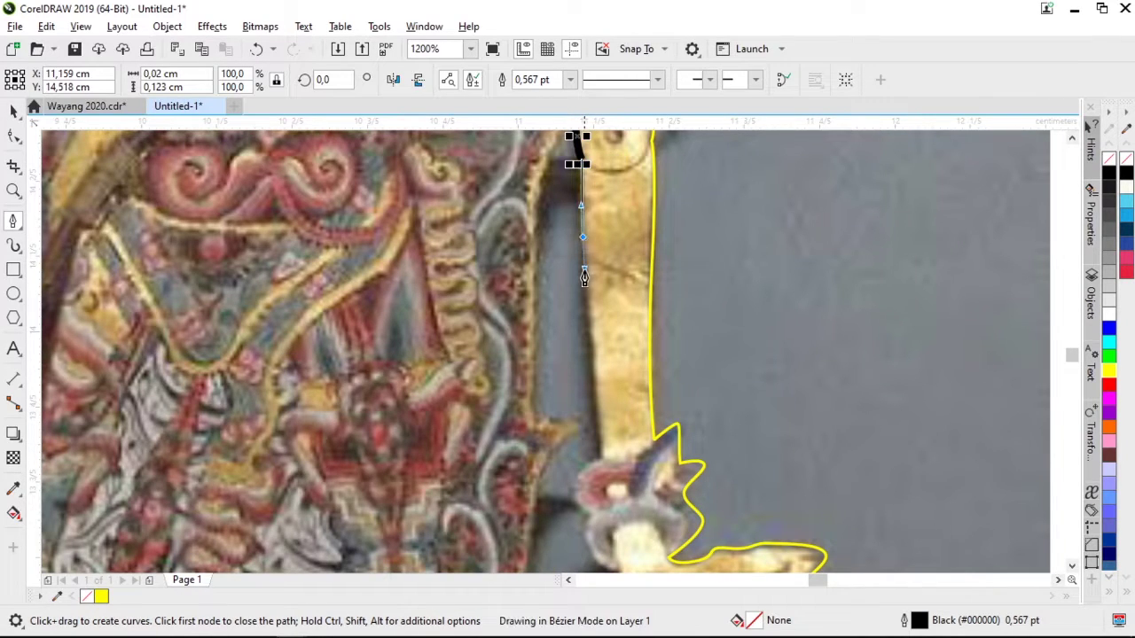
drag(584, 278, 583, 271)
click(600, 462)
Trace the inner side of the wristband's rings and the palm edge down to the control rod
scroll(584, 253, down, 3)
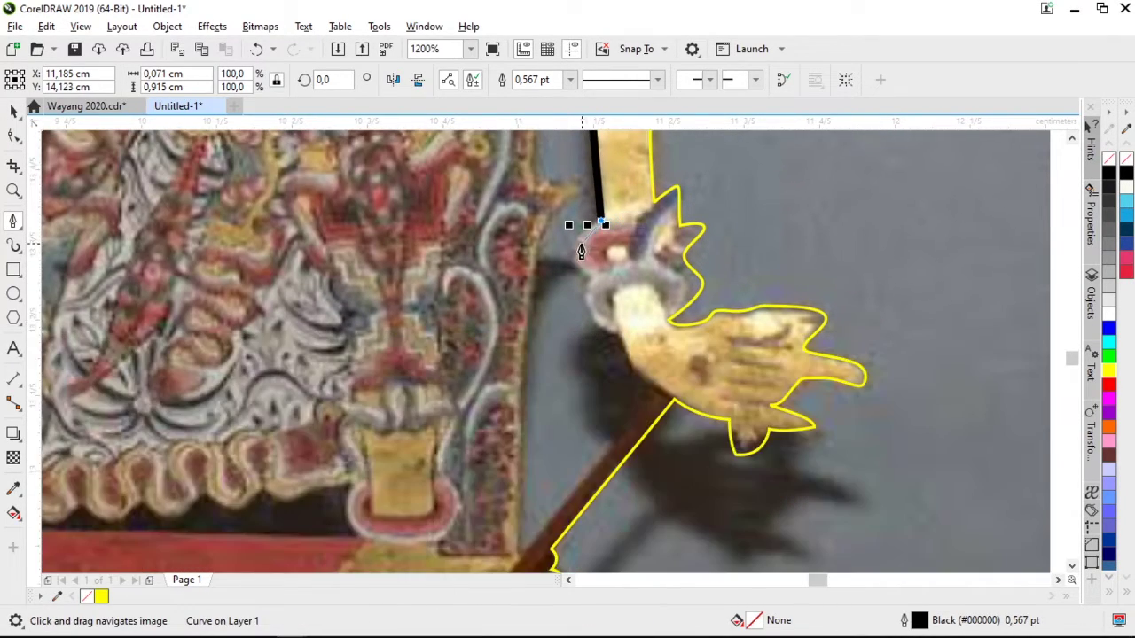
drag(590, 284, 606, 289)
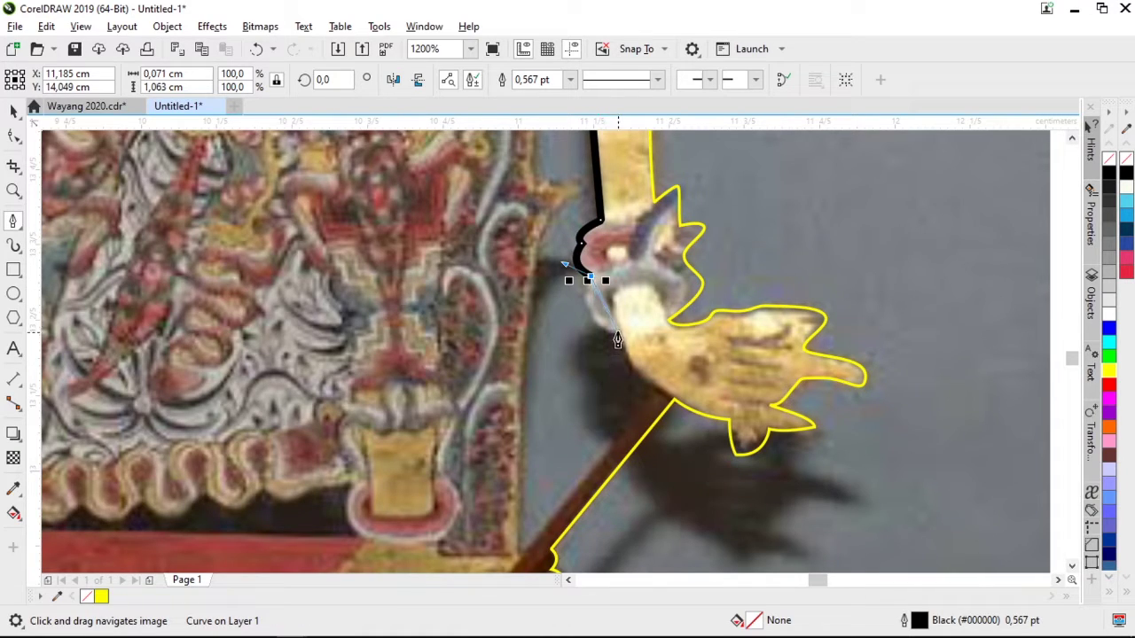
drag(667, 361, 663, 347)
click(652, 387)
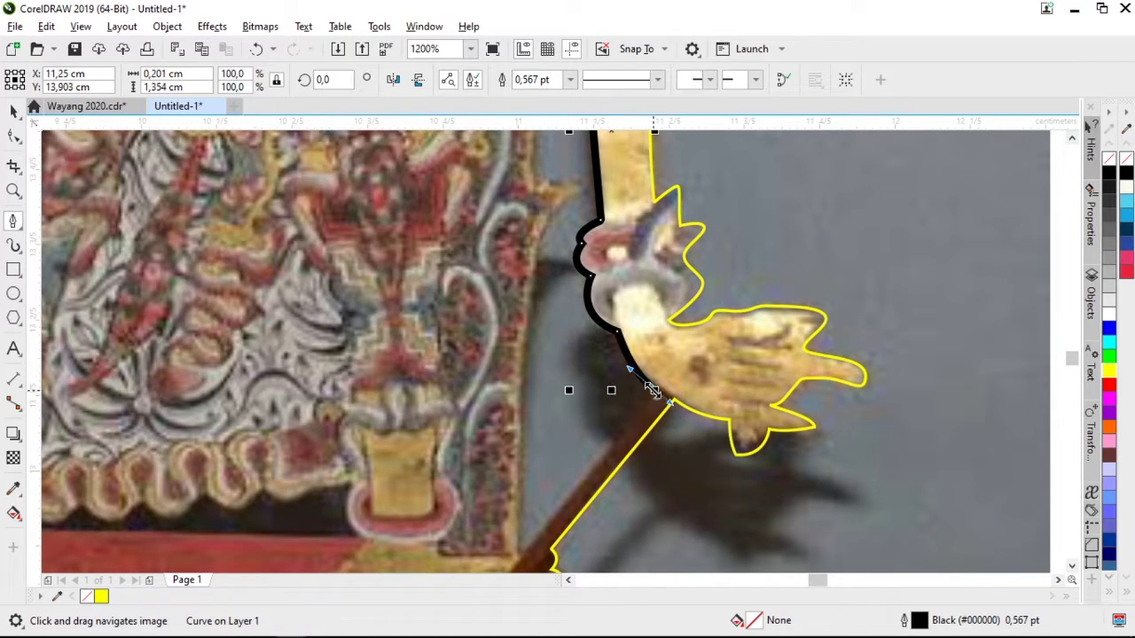
Trace along the control rod and up the garment's front edge to close the forearm gap path at its upper corner
drag(516, 561, 522, 411)
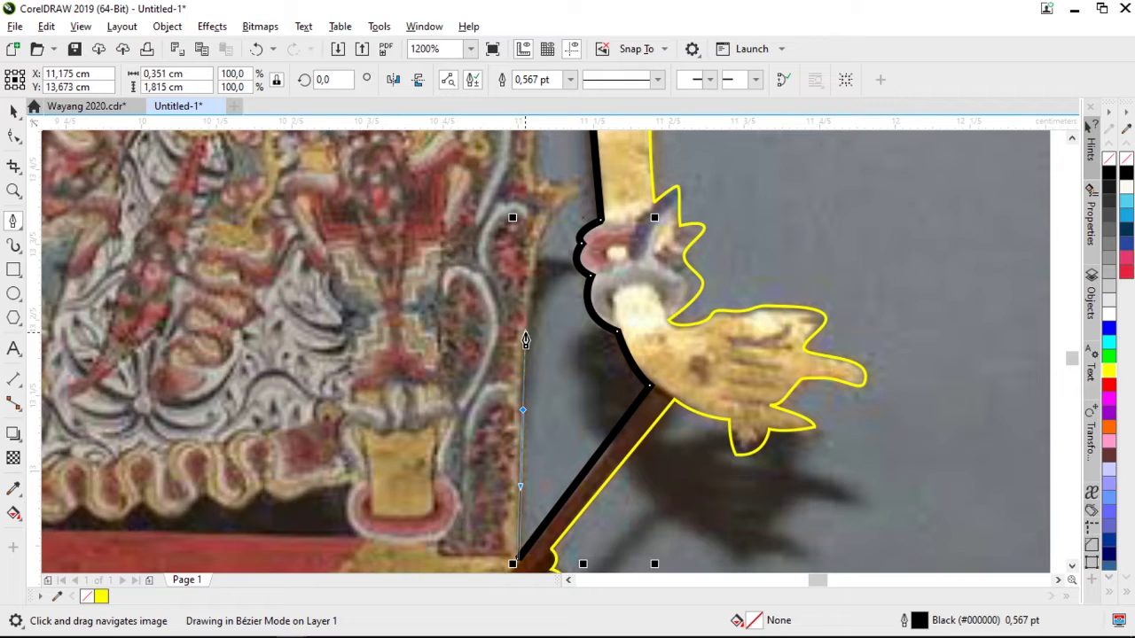
click(546, 209)
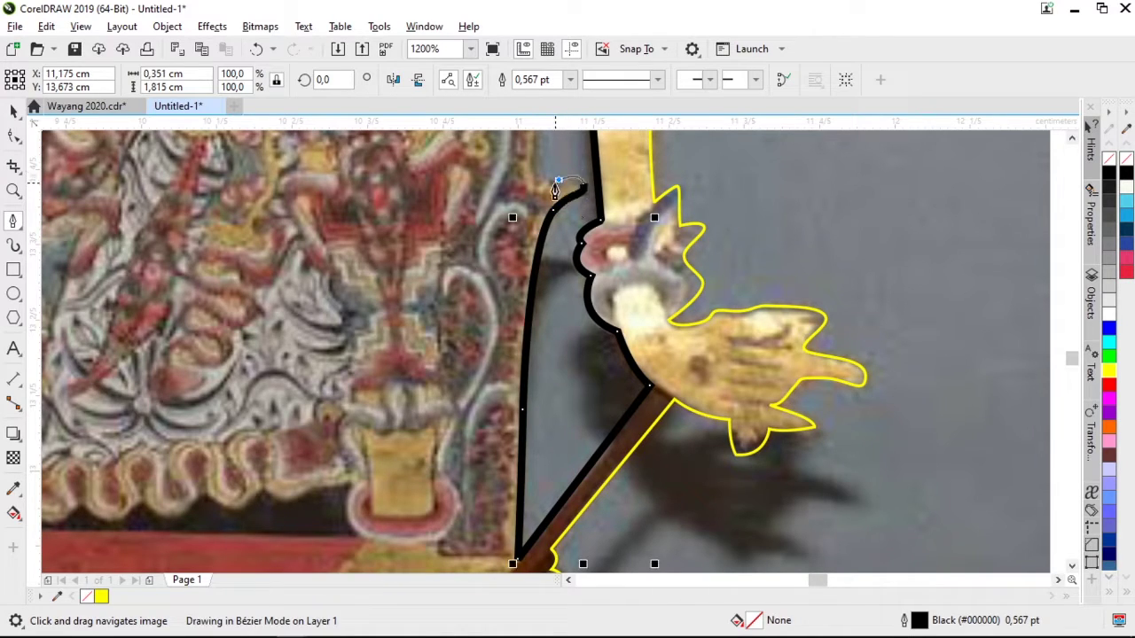
drag(572, 221, 522, 468)
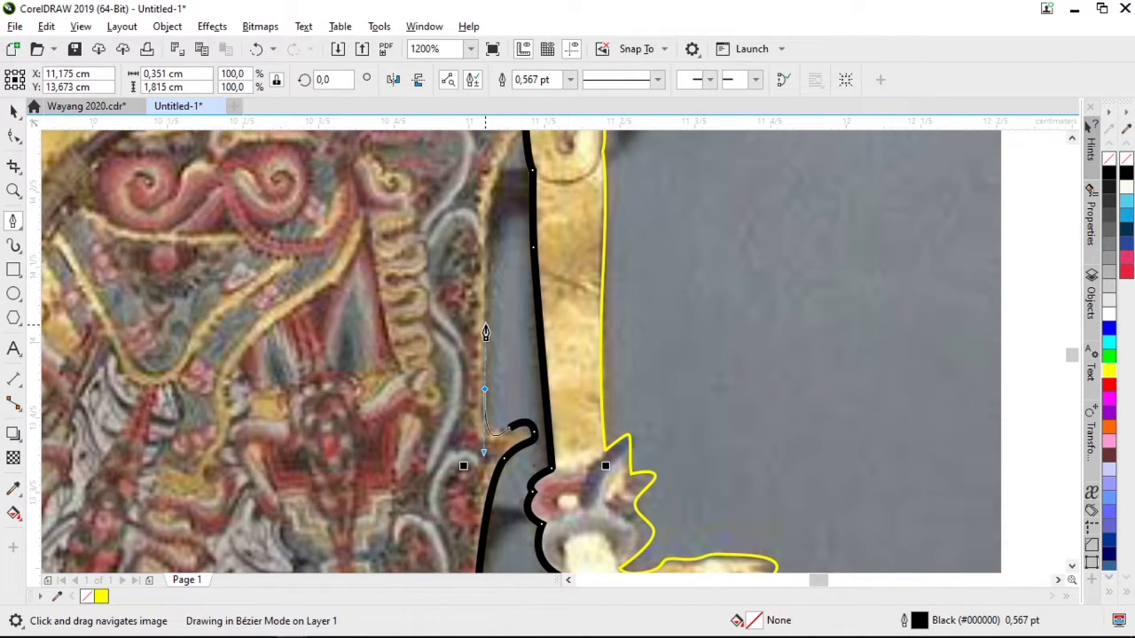
drag(485, 326, 485, 325)
drag(468, 146, 483, 309)
drag(542, 284, 503, 312)
Select the outer silhouette with the forearm gap shape and cut the gap out of it
key(space)
shift+click(617, 267)
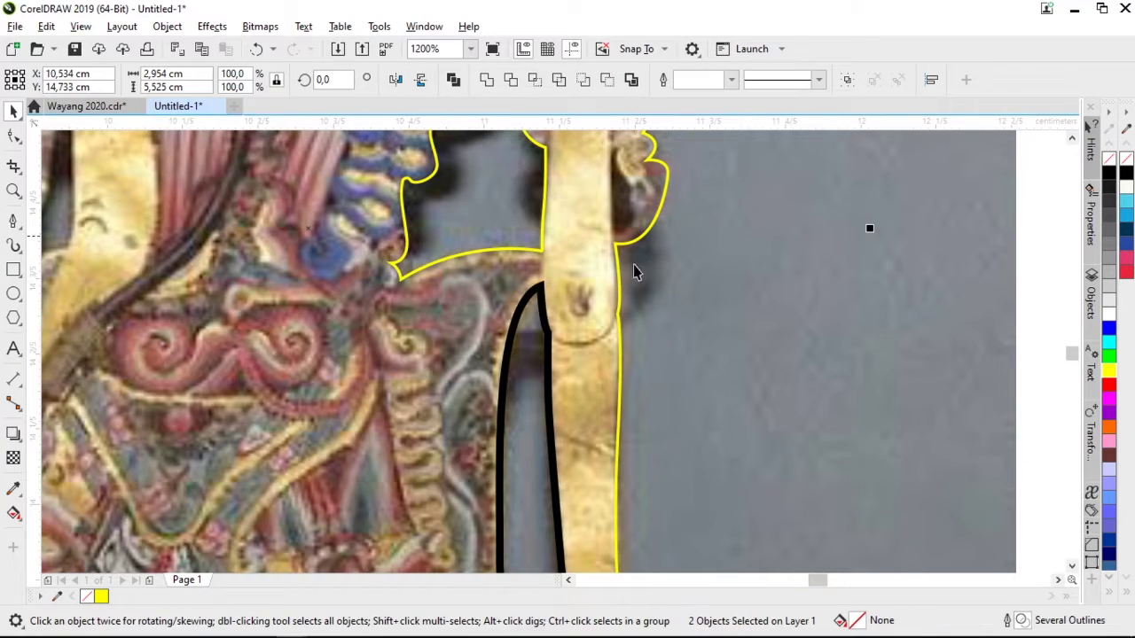
scroll(567, 293, down, 2)
key(ctrl+l)
scroll(453, 448, up, 2)
Start a path around the dark gap above the red base, tracing its lower edge, the front ankle ring and the hem's first scallops
key(space)
click(272, 383)
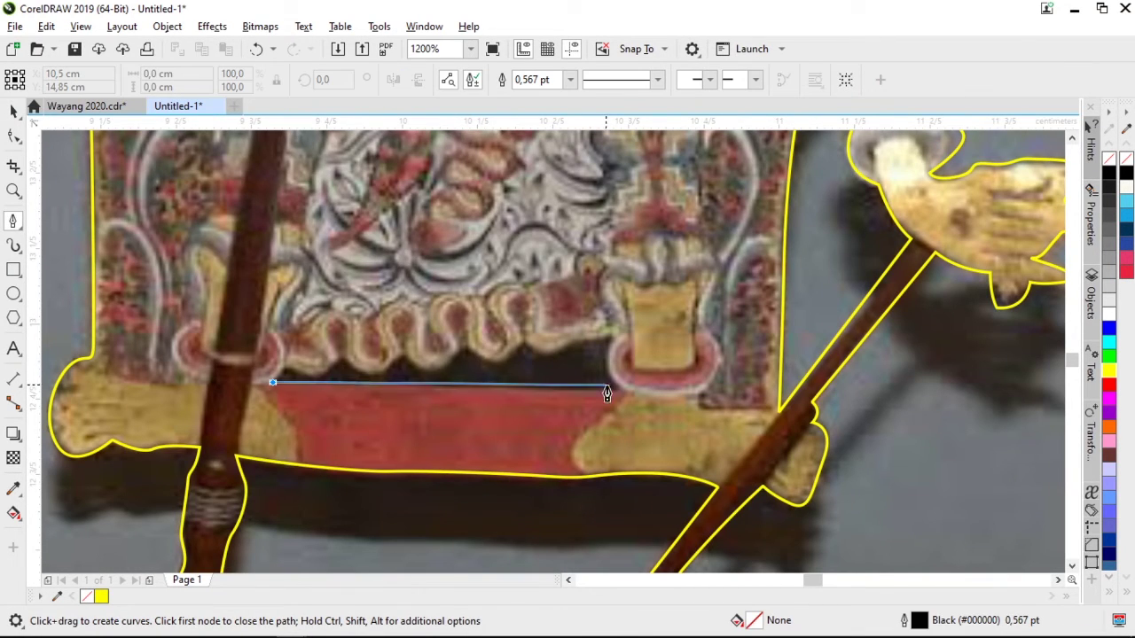
click(626, 390)
drag(612, 334, 600, 350)
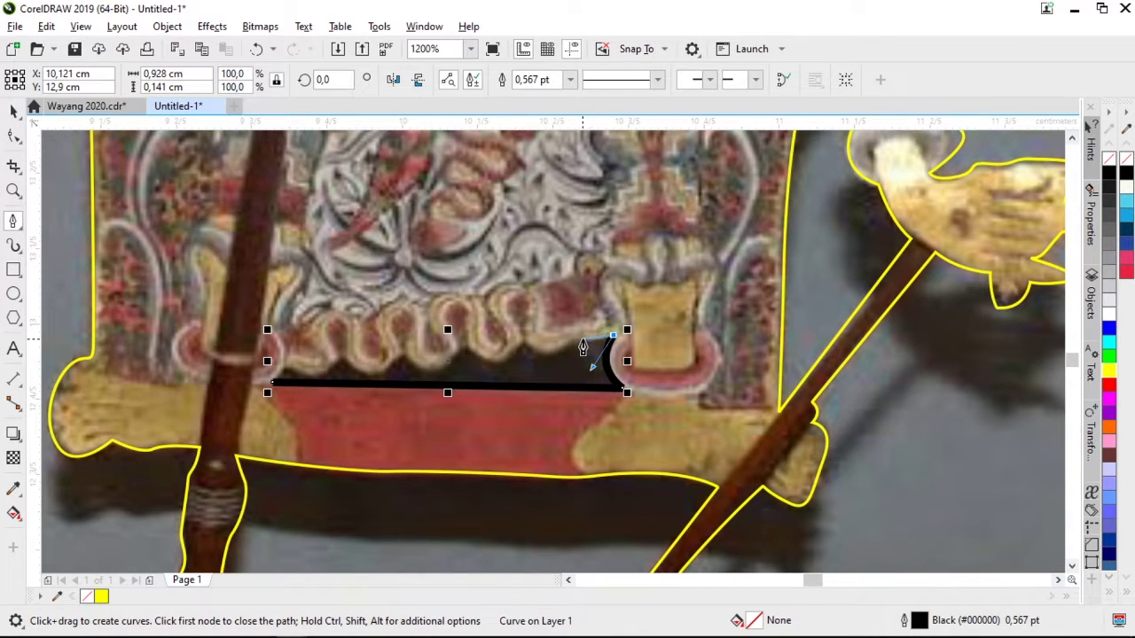
click(524, 337)
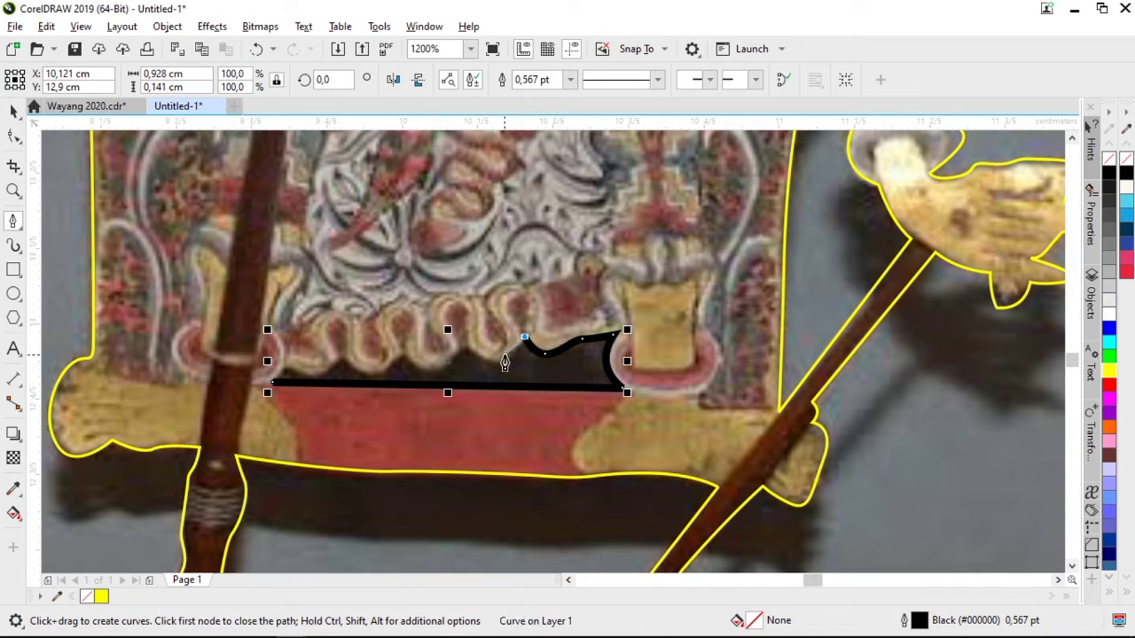
alt+click(467, 345)
scroll(439, 356, up, 2)
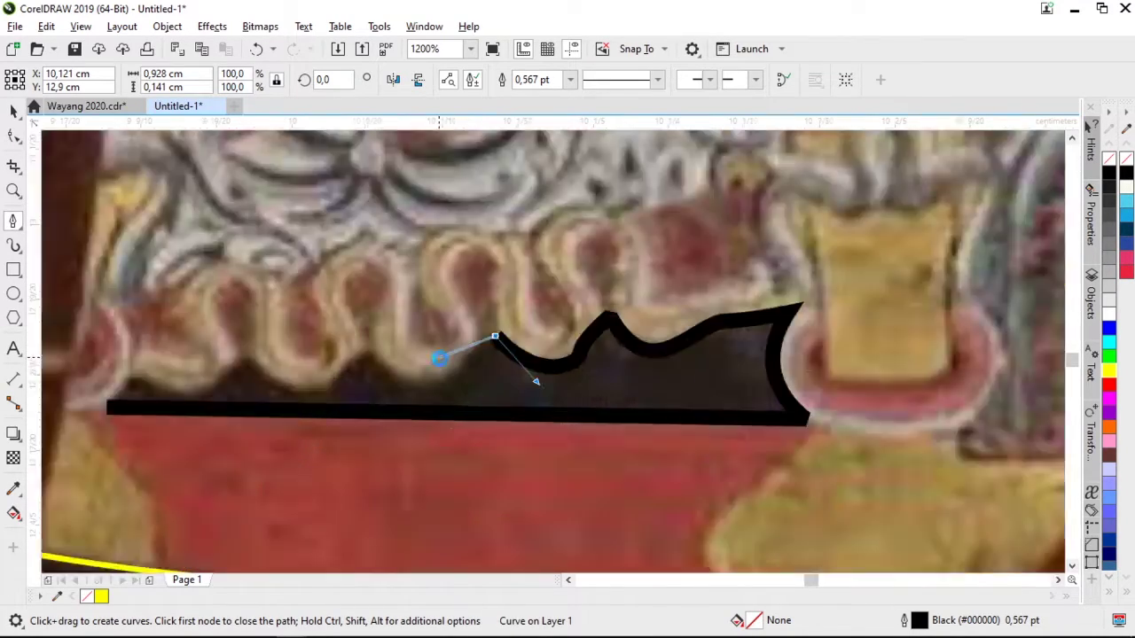
drag(462, 391, 422, 452)
drag(306, 346, 270, 295)
alt+click(306, 346)
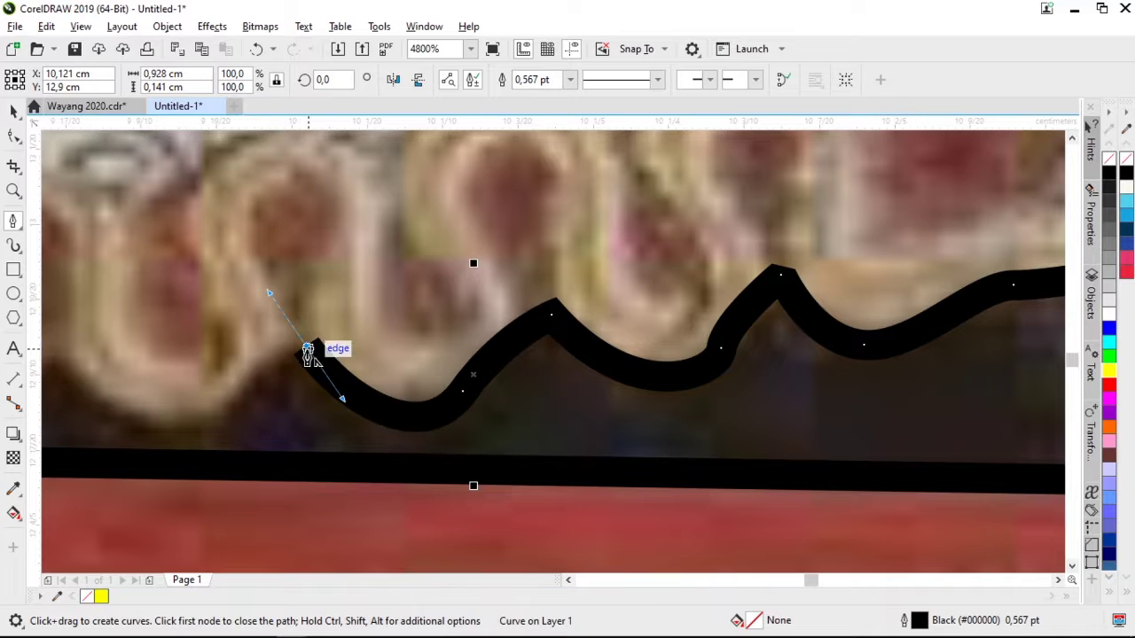
Trace the hem's remaining scallops to the rear ankle ring and close the gap path above the red base
scroll(319, 374, down, 1)
scroll(323, 373, up, 1)
drag(367, 380, 353, 419)
drag(186, 336, 109, 233)
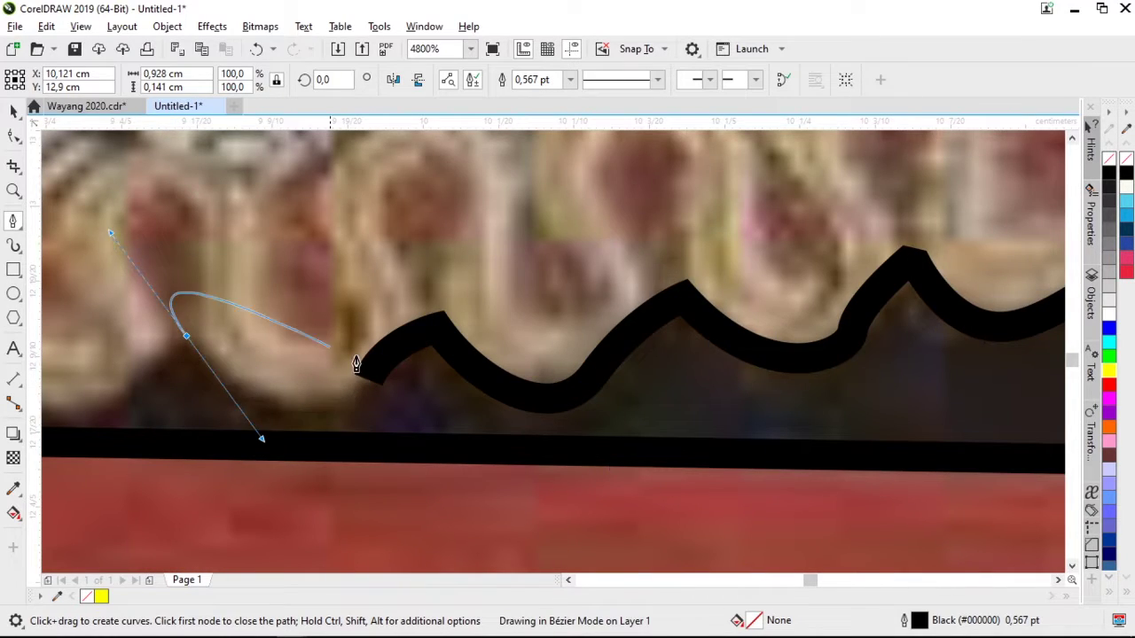
alt+click(186, 337)
scroll(310, 332, down, 2)
scroll(312, 328, up, 1)
scroll(579, 407, up, 1)
drag(582, 391, 565, 418)
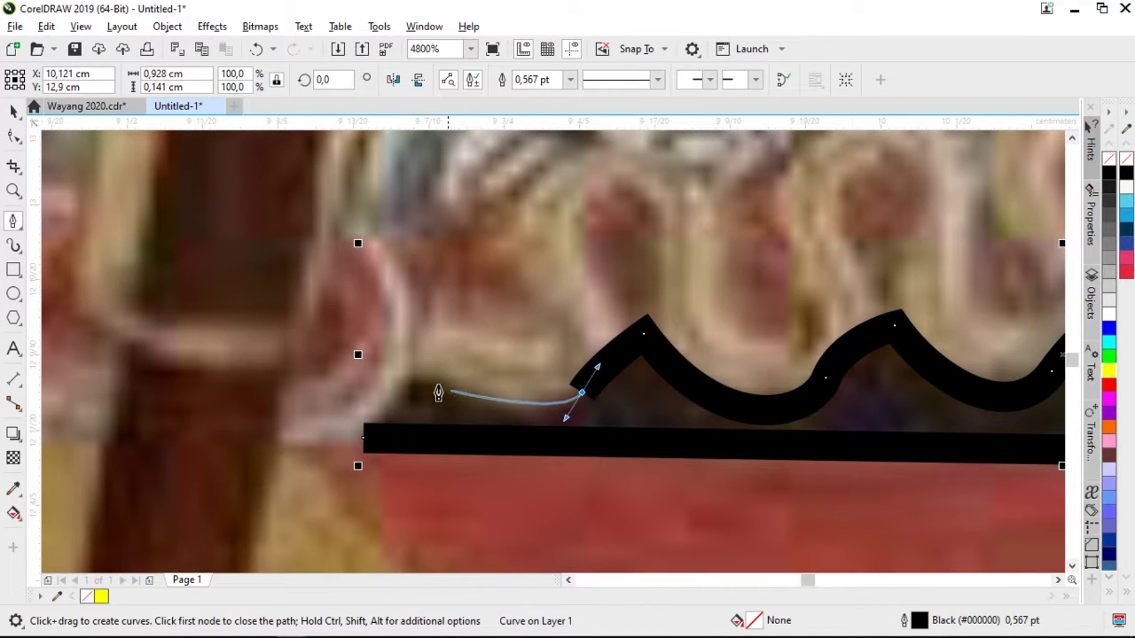
drag(477, 400, 456, 385)
click(413, 377)
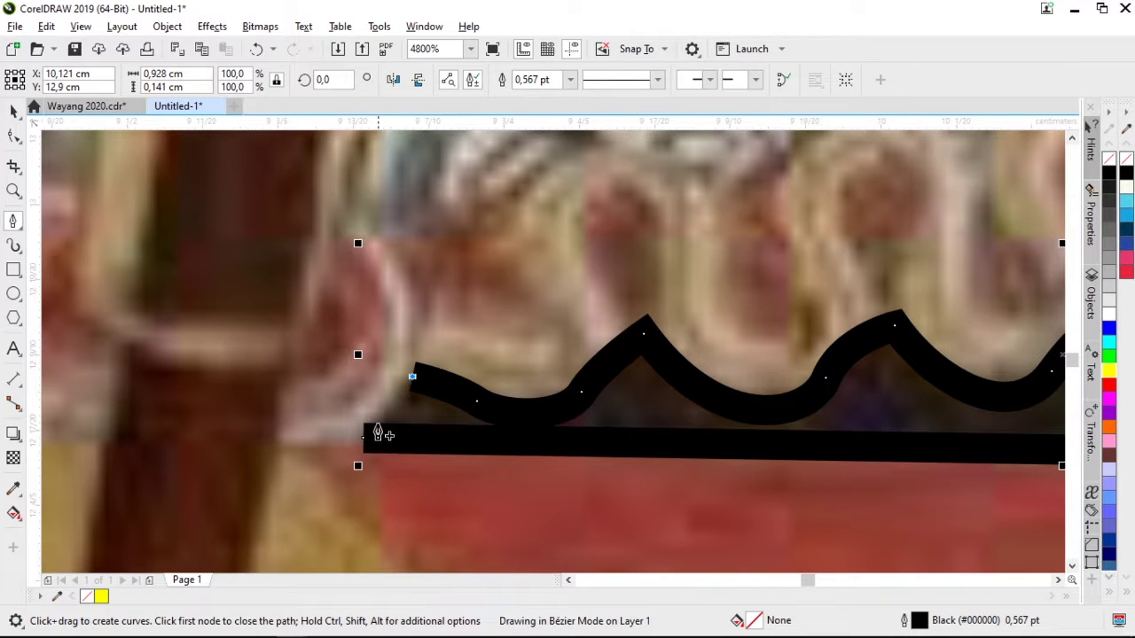
click(365, 438)
Cut the hem gap above the red base out of the outer silhouette
key(space)
key(ctrl+a)
key(ctrl+l)
scroll(525, 504, down, 4)
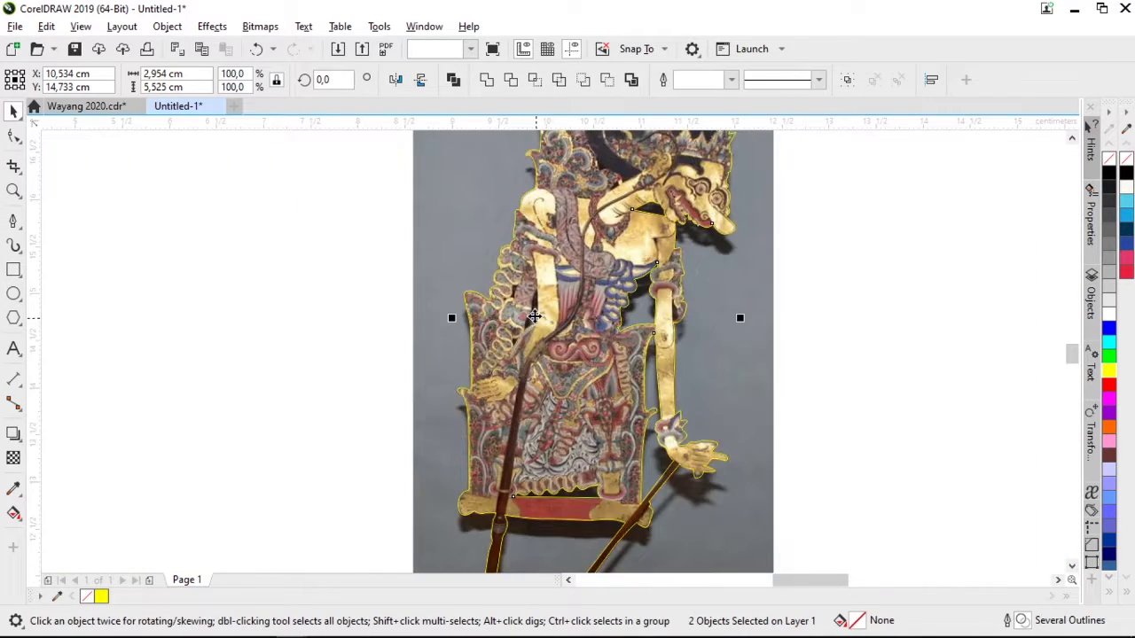
Trace a closed path around the narrow dark gap between the rear arm and the hanging sash ornament
scroll(541, 266, up, 2)
scroll(541, 250, up, 2)
key(space)
click(586, 178)
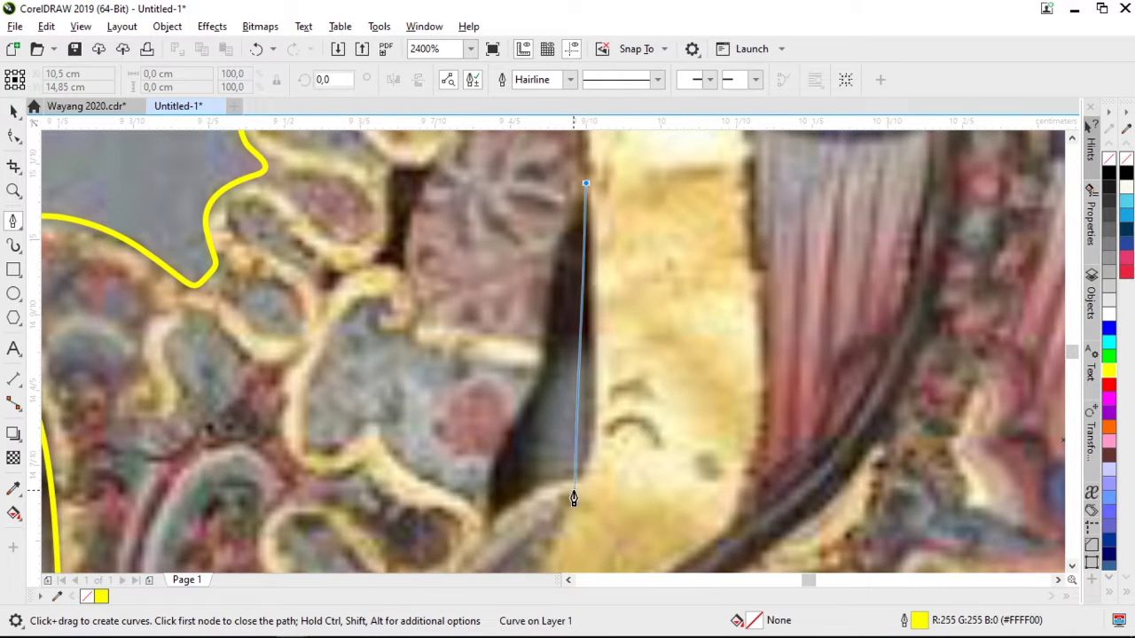
drag(574, 483, 546, 503)
drag(490, 525, 448, 514)
drag(509, 370, 543, 312)
drag(547, 263, 546, 211)
scroll(566, 196, down, 1)
scroll(568, 196, up, 1)
click(618, 258)
click(618, 261)
Select the rear arm gap shape together with the outer silhouette and cut the gap out
key(space)
click(621, 318)
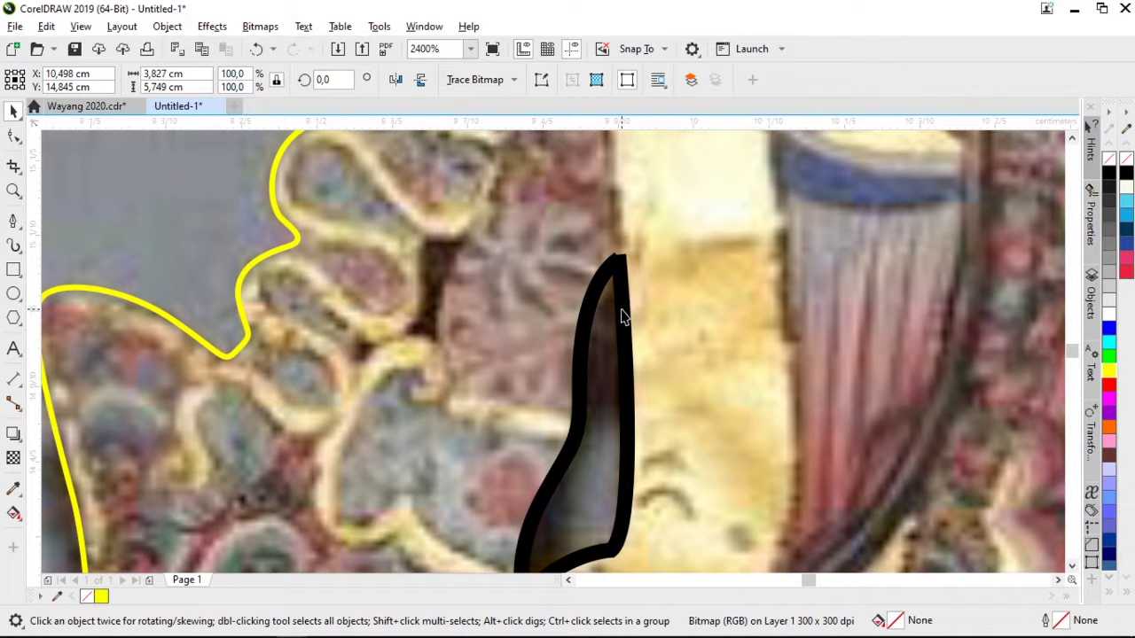
click(623, 312)
click(811, 89)
key(ctrl+a)
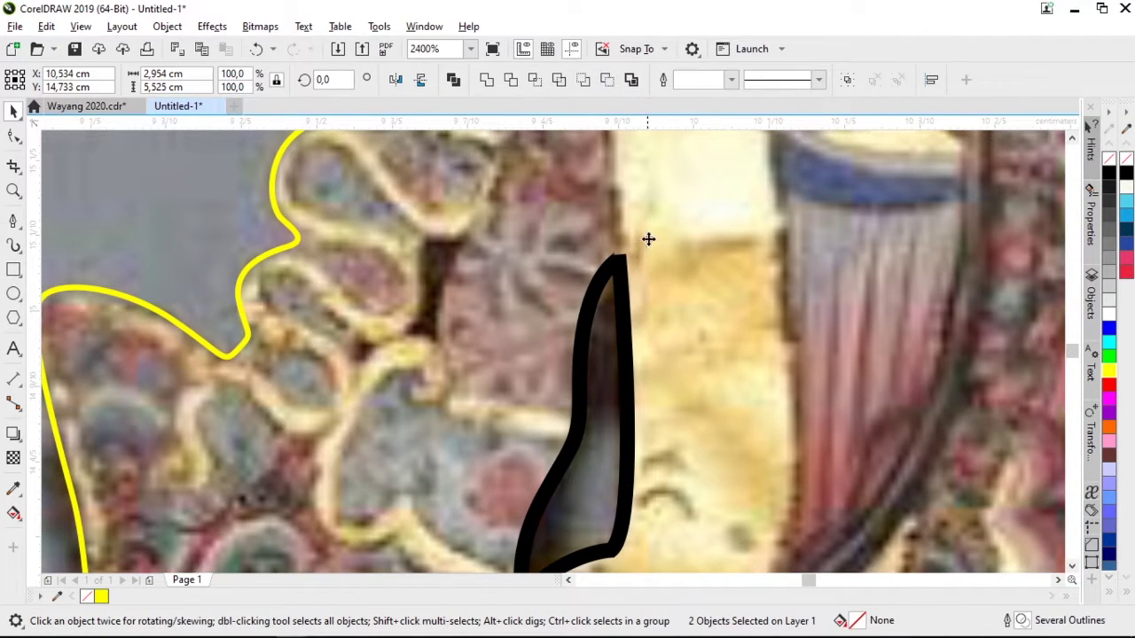
key(ctrl+l)
Reshape the rear arm gap's curve at its upper node so it follows the inner edge of the arm
scroll(640, 270, down, 1)
scroll(606, 270, up, 1)
key(F10)
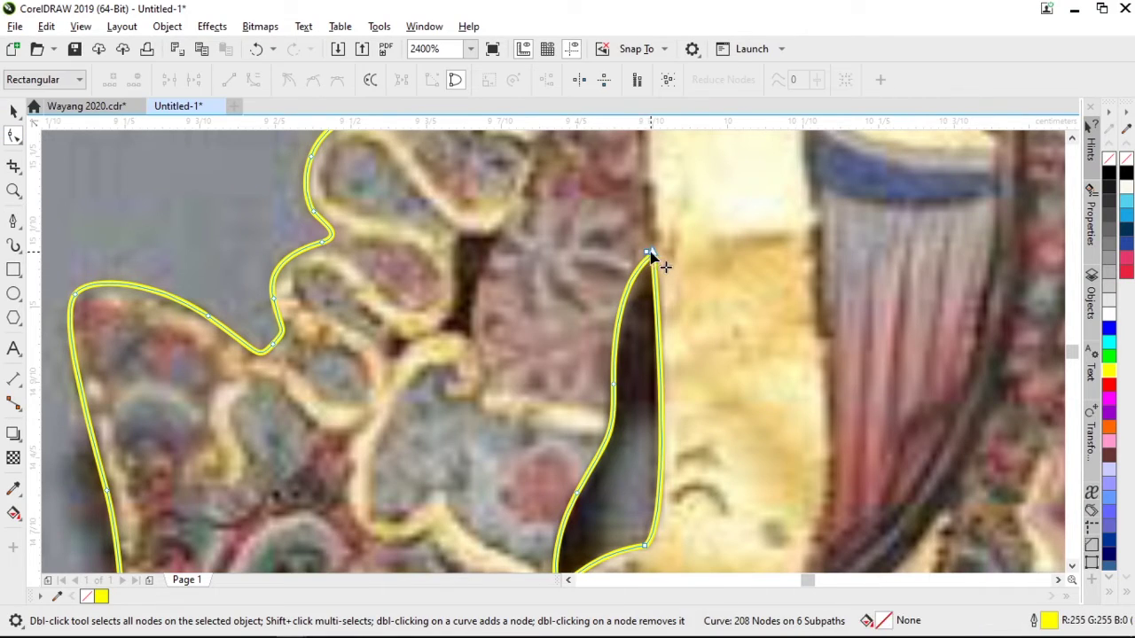
click(653, 254)
drag(692, 273, 664, 281)
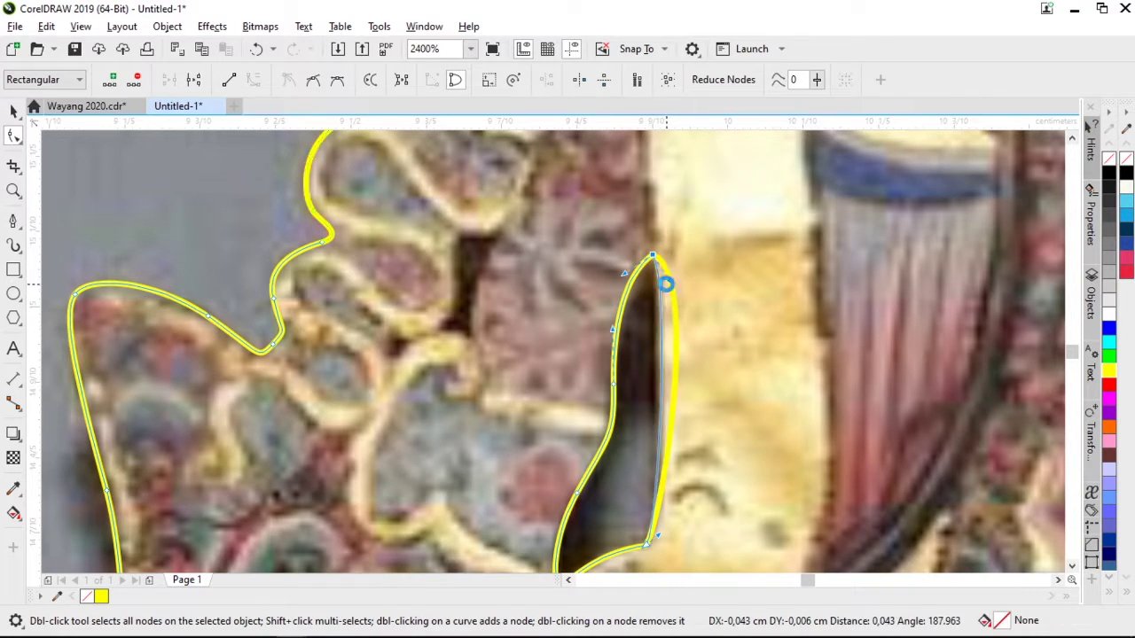
scroll(651, 284, down, 1)
key(space)
scroll(564, 275, up, 1)
Trace a closed path around the small dark gap between the scalloped back ornaments and the hanging sash
click(13, 220)
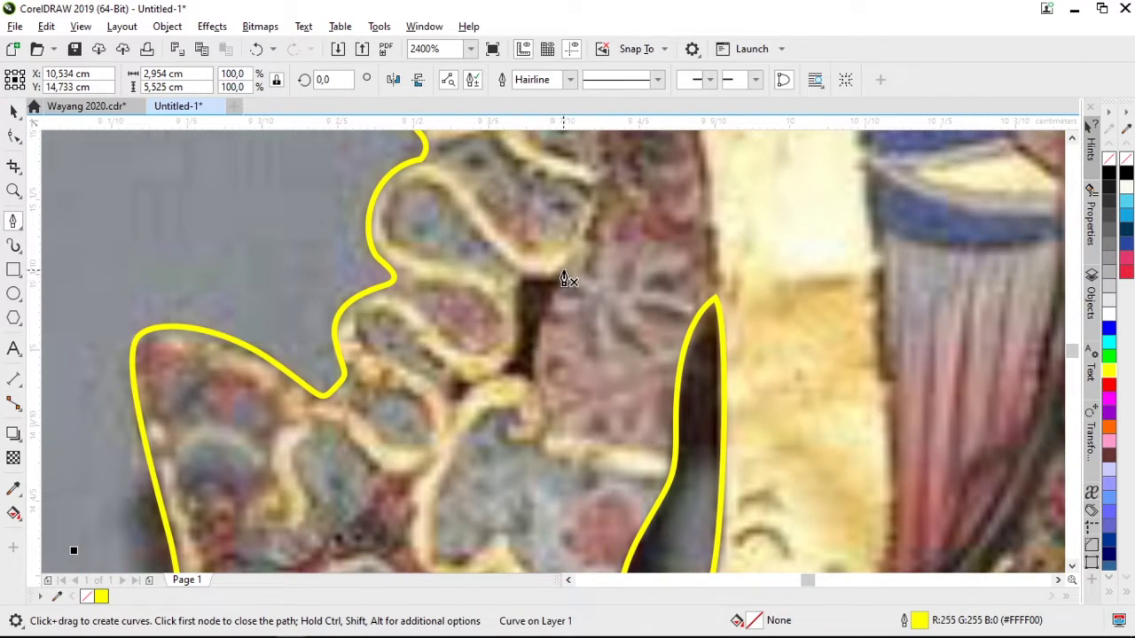
click(563, 271)
drag(534, 382, 542, 412)
alt+click(533, 382)
click(499, 374)
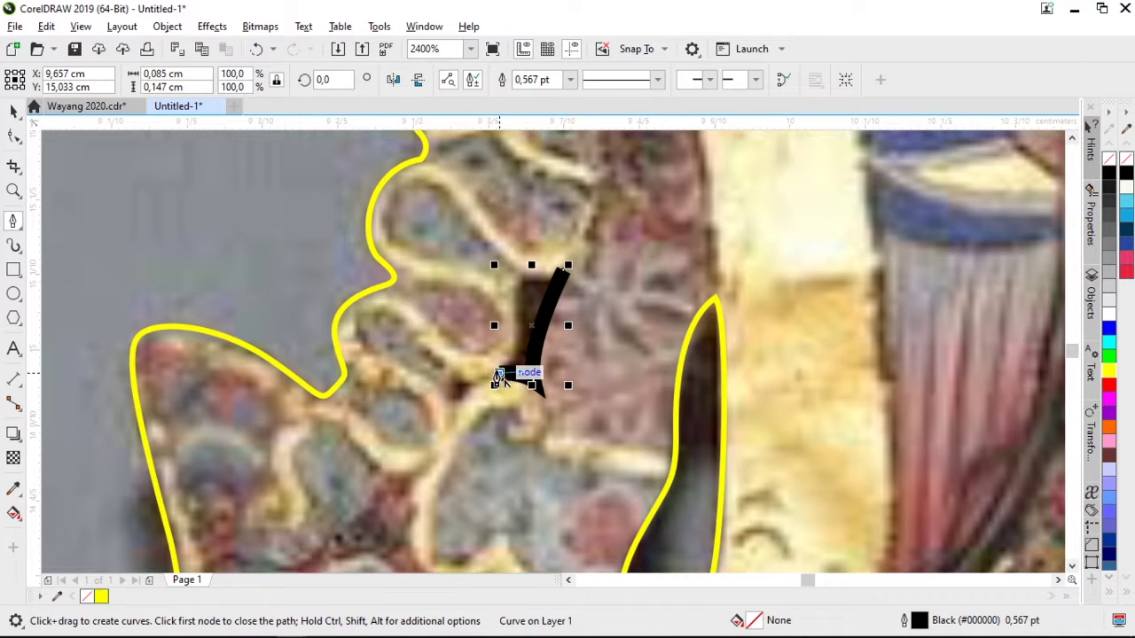
click(522, 276)
click(558, 278)
Cut the small gap beside the sash out of the outer silhouette using Back Minus Front
key(space)
shift+click(565, 304)
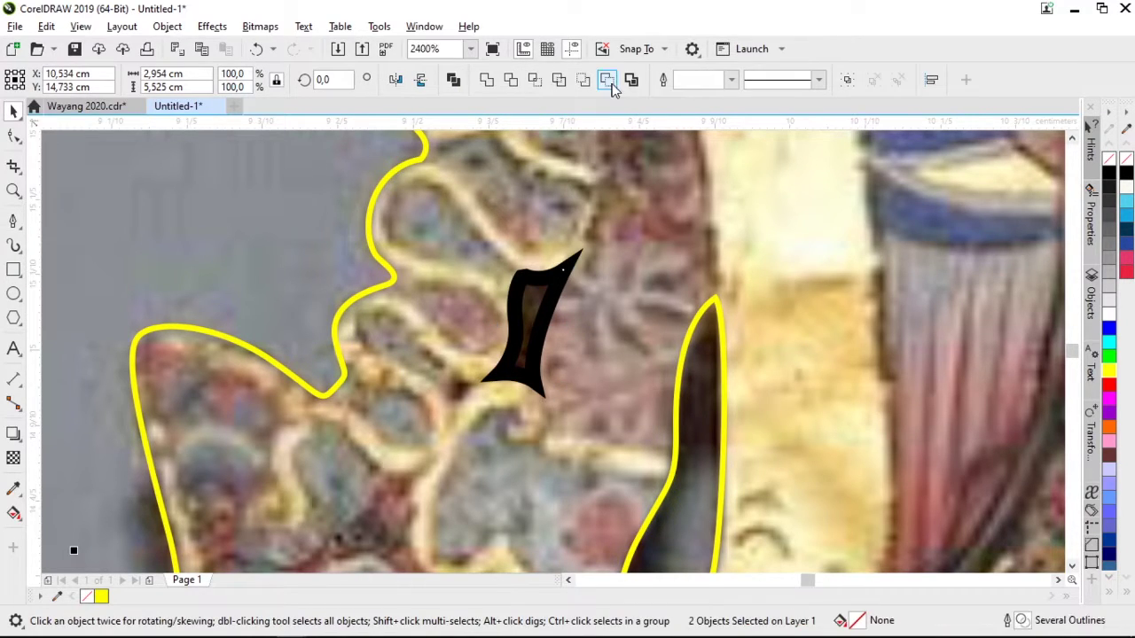
click(608, 81)
scroll(441, 360, down, 4)
scroll(512, 237, up, 1)
scroll(509, 237, down, 1)
scroll(490, 406, up, 1)
key(Escape)
Intersect the silhouette with the puppet photo and move the resulting cutout beside the original
scroll(527, 388, down, 1)
click(509, 372)
shift+click(560, 310)
click(471, 48)
click(434, 78)
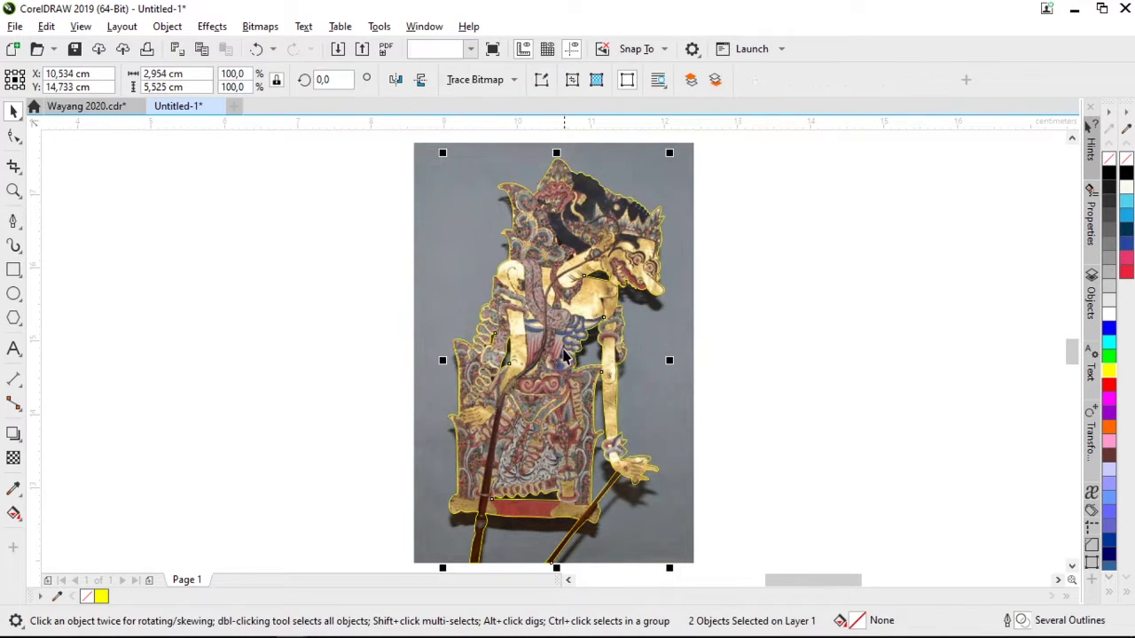
drag(549, 359, 856, 418)
click(990, 372)
drag(983, 362, 853, 369)
Examine the cutout puppet's edges and openings next to the original photo, including in full-screen preview
scroll(753, 332, down, 3)
scroll(753, 332, up, 3)
key(space)
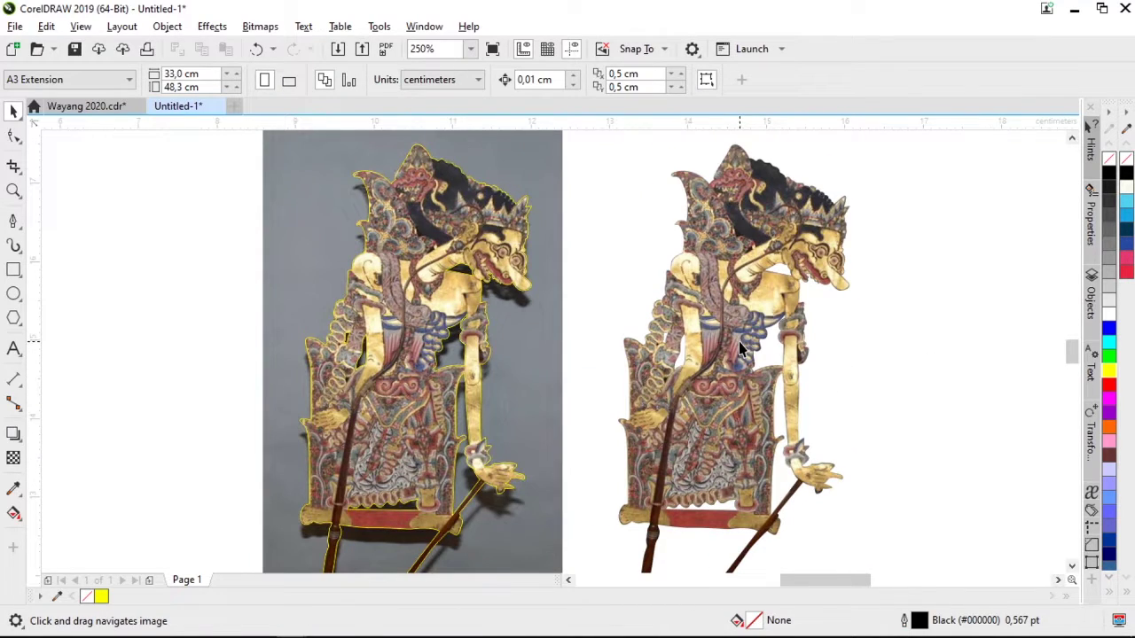
click(745, 350)
click(470, 49)
click(475, 75)
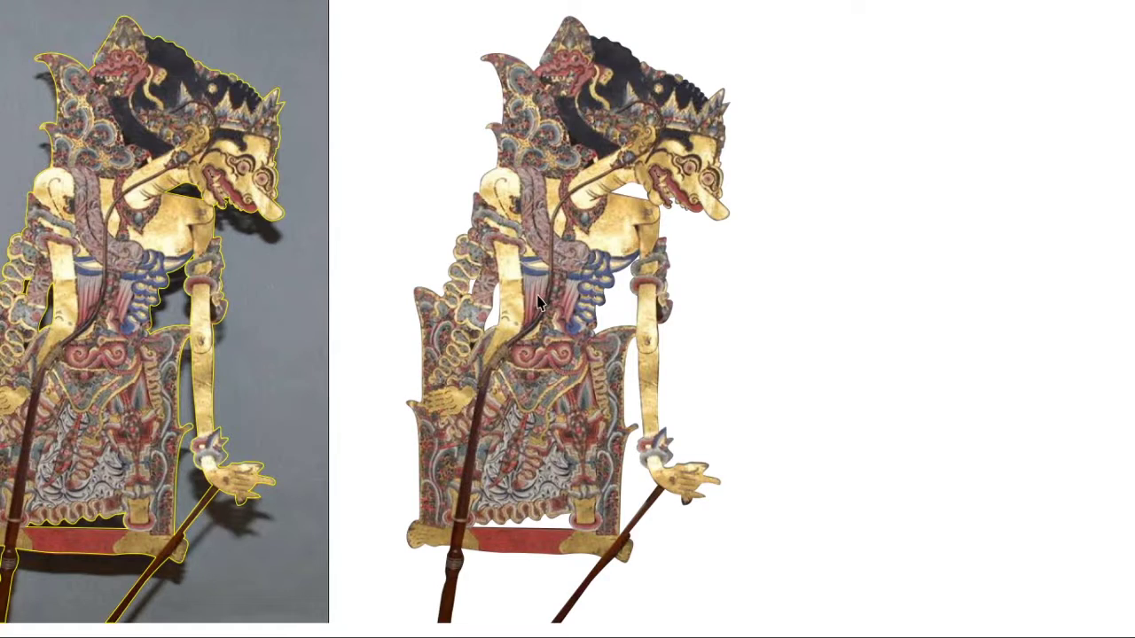
click(816, 329)
scroll(538, 378, down, 1)
scroll(418, 354, up, 1)
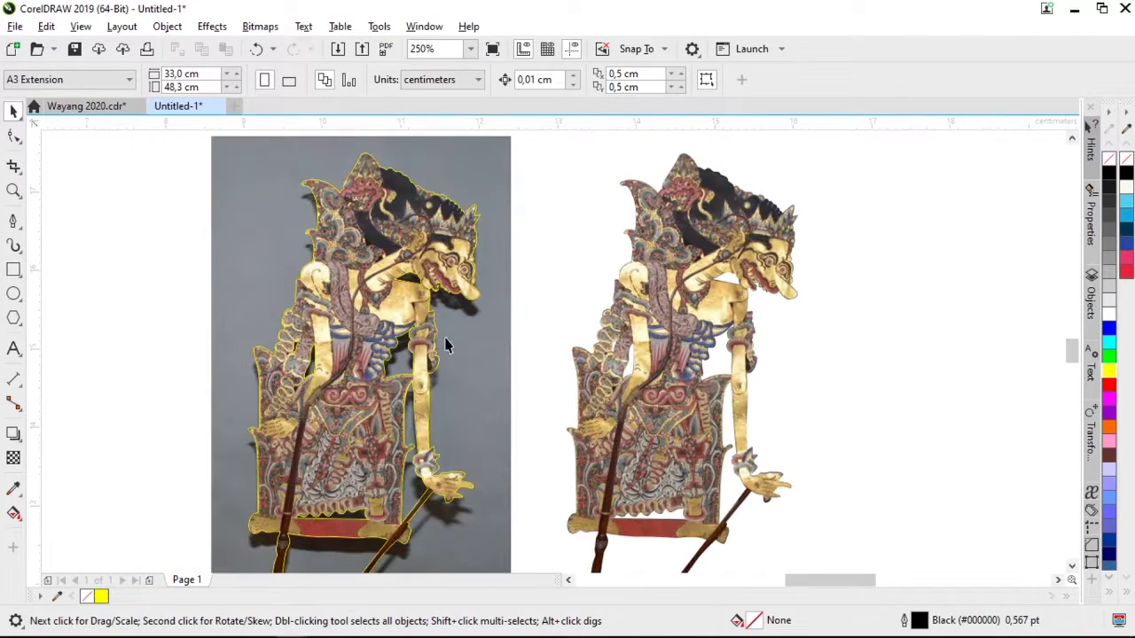